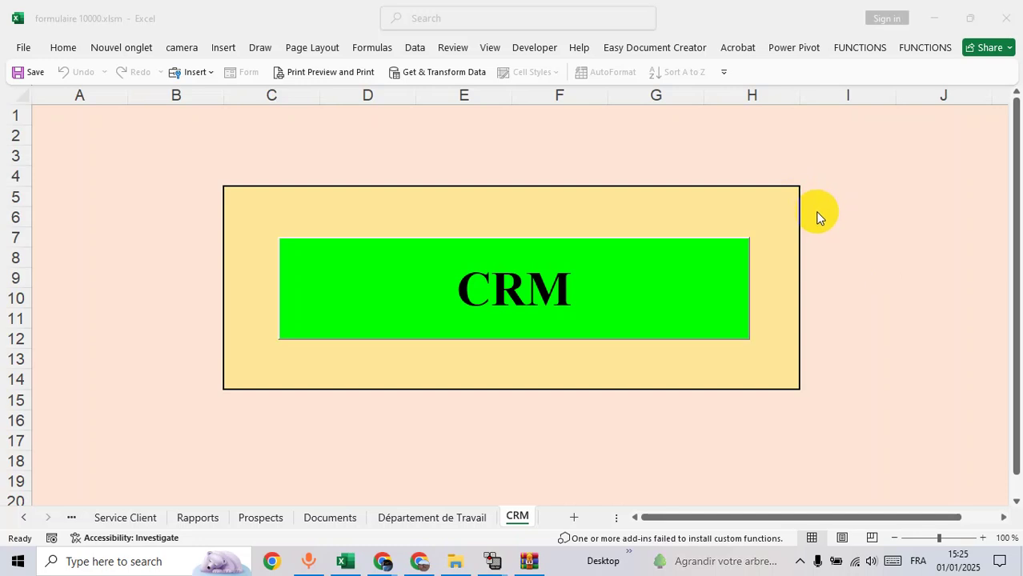
# - Launch the CRM dashboard, preview the Clients form, then close it back to the dashboard
pyautogui.click(617, 270)
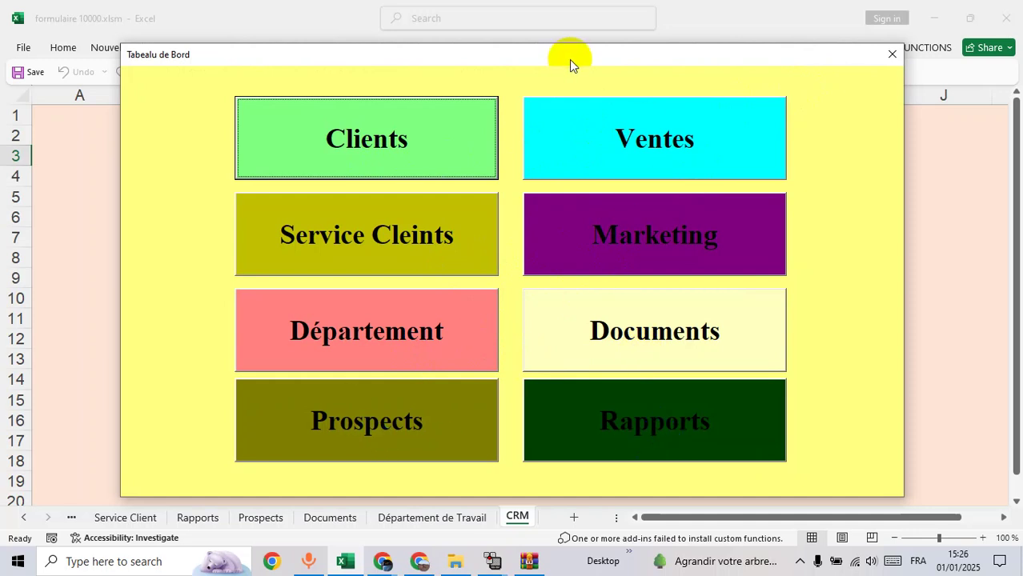
pyautogui.click(393, 140)
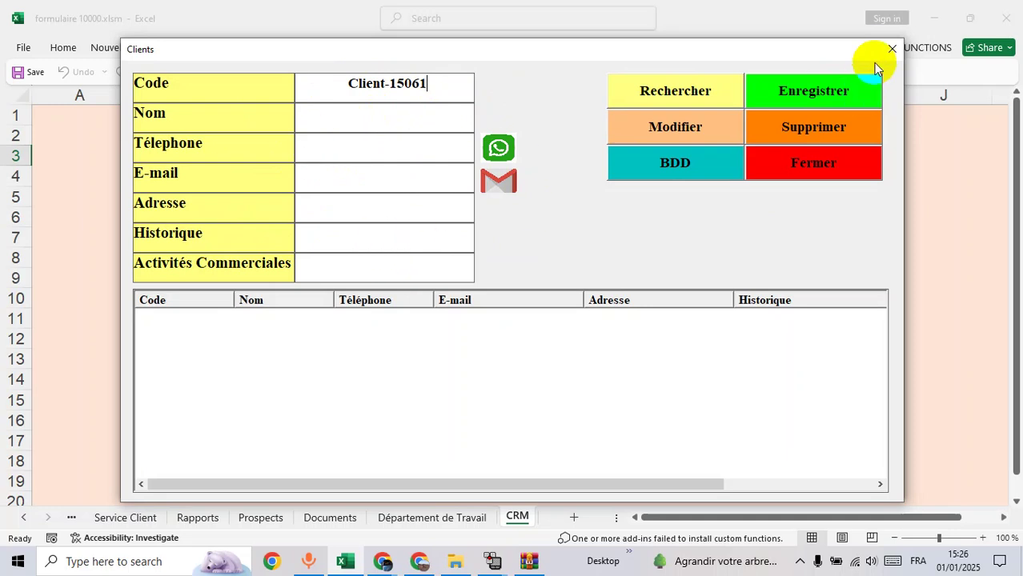
pyautogui.click(814, 164)
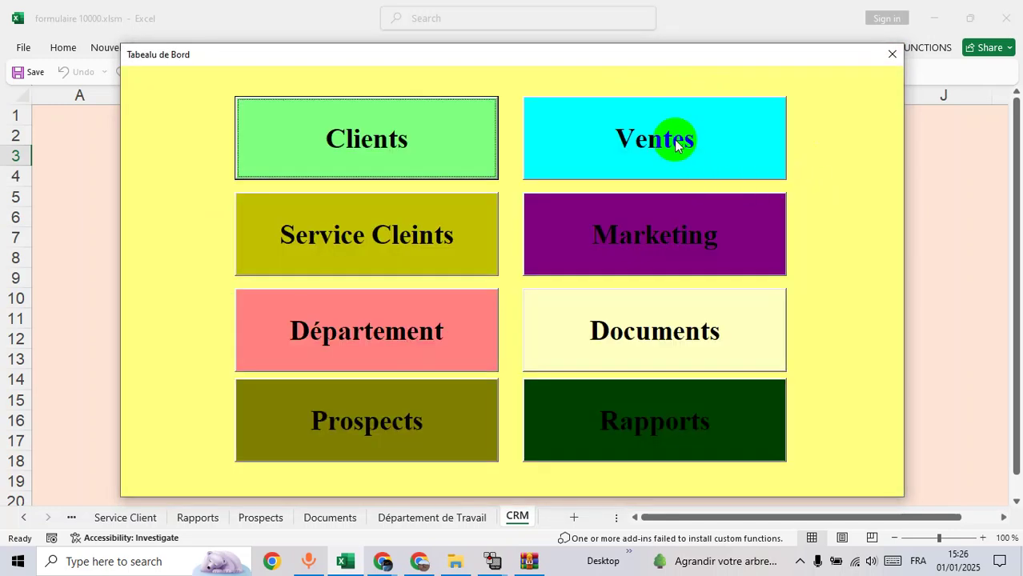
# - Preview and close the Ventes, Service Clients, Marketing and Département forms
pyautogui.click(675, 141)
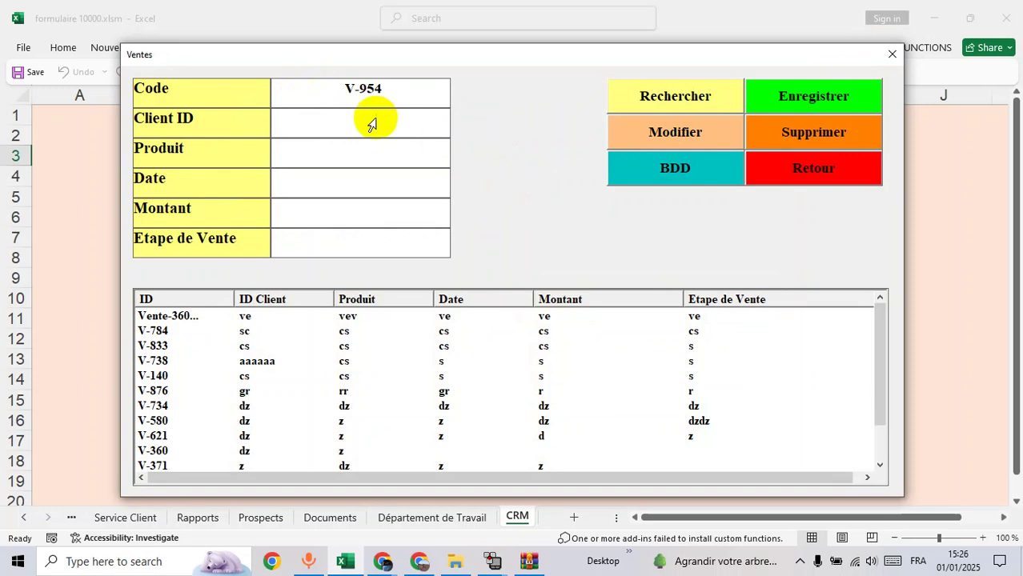
pyautogui.click(816, 172)
pyautogui.click(468, 249)
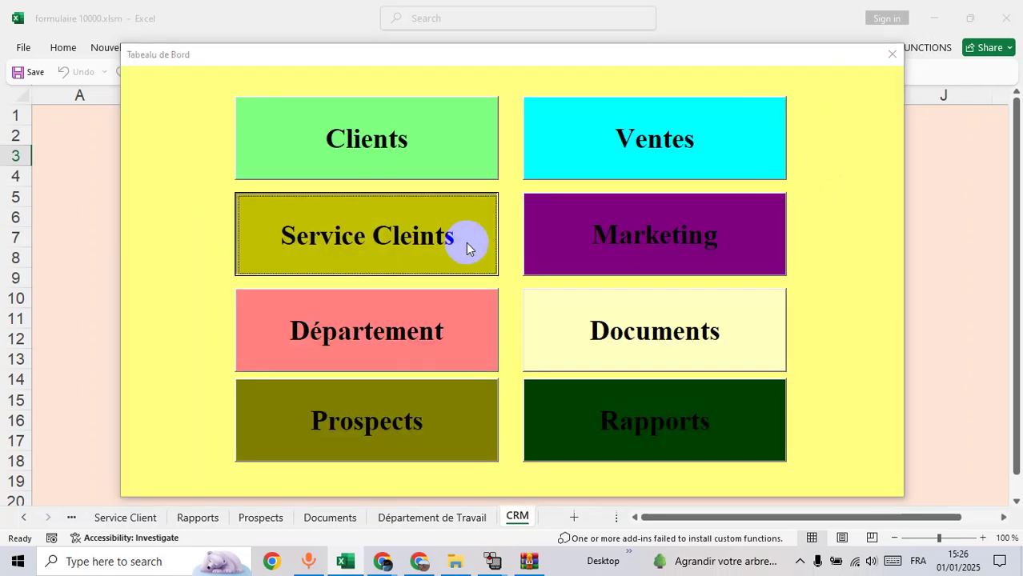
pyautogui.click(841, 178)
pyautogui.click(687, 246)
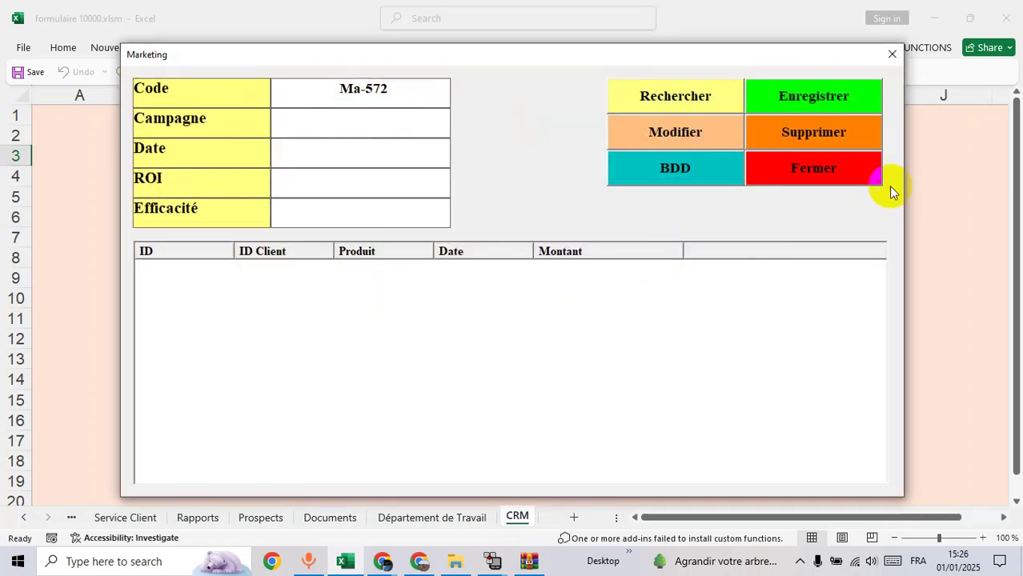
pyautogui.click(840, 172)
pyautogui.click(414, 327)
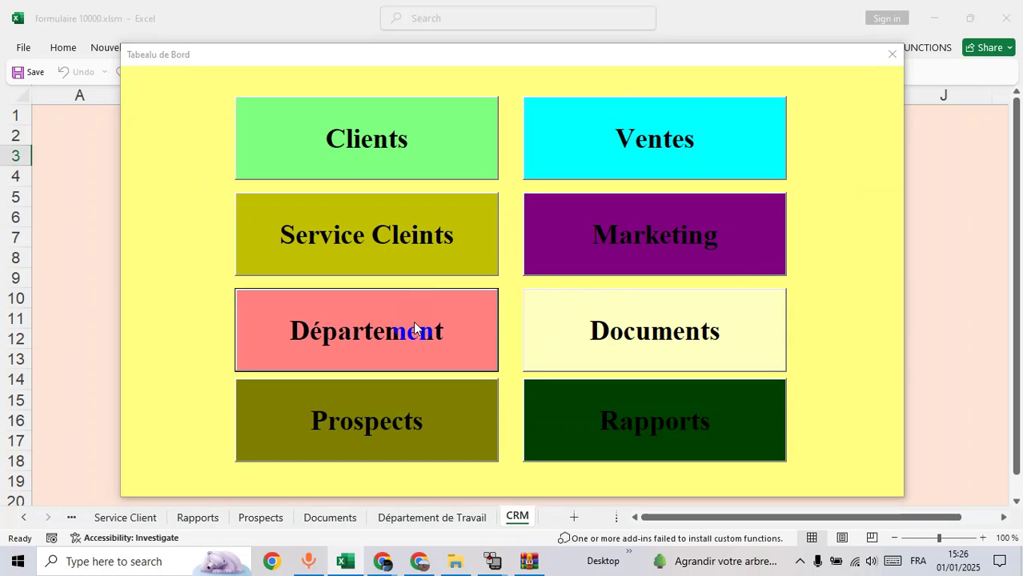
pyautogui.click(811, 167)
# - Preview the Documents, Rapports and Prospects forms, then open Clients and shift it lower
pyautogui.click(657, 347)
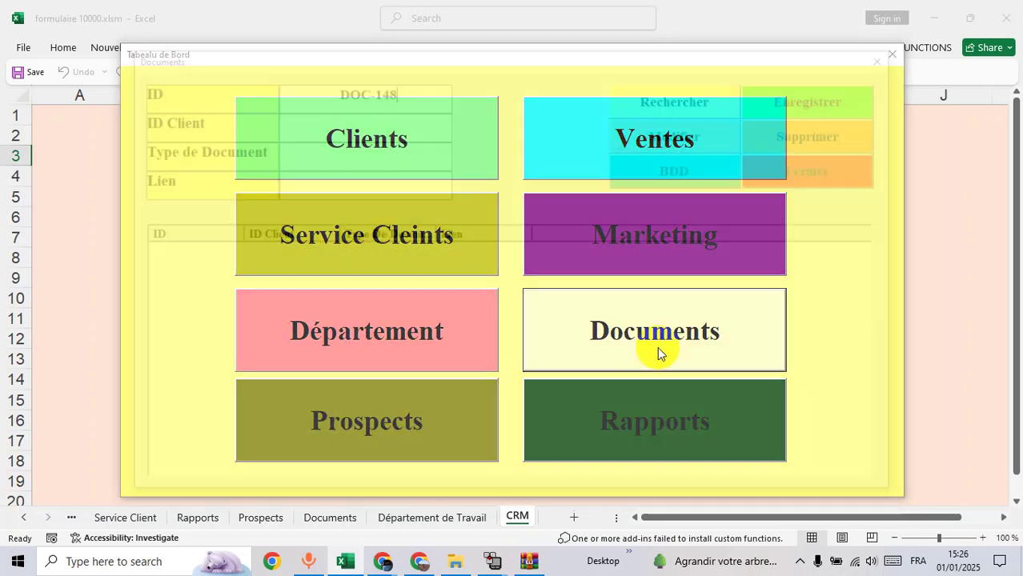
pyautogui.click(889, 54)
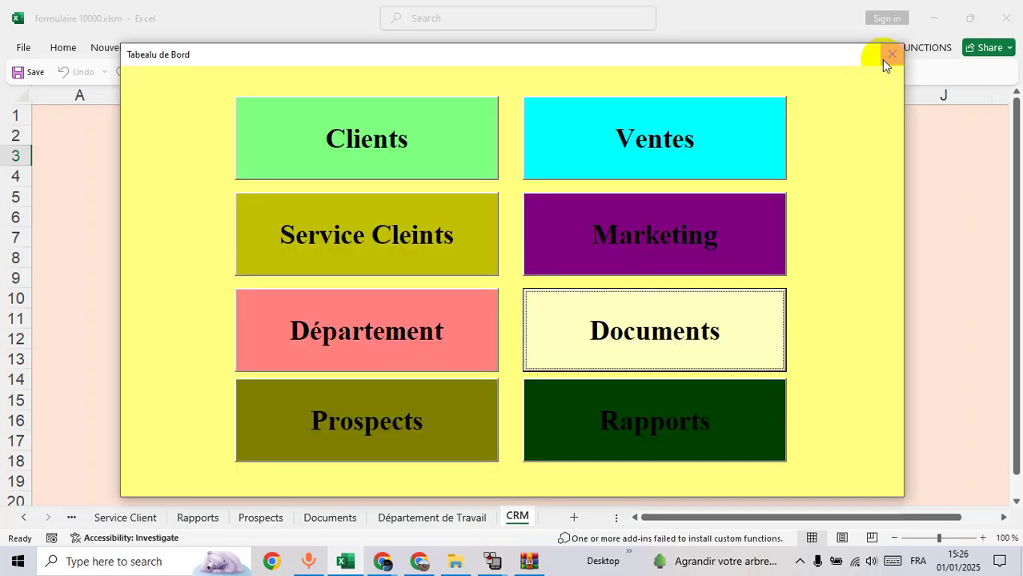
pyautogui.click(661, 425)
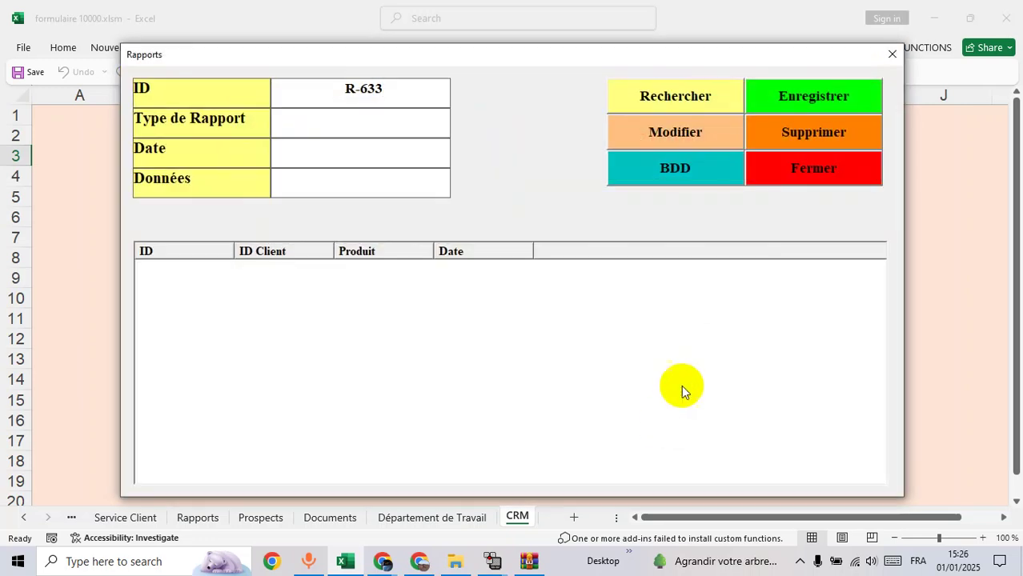
pyautogui.click(816, 172)
pyautogui.click(434, 430)
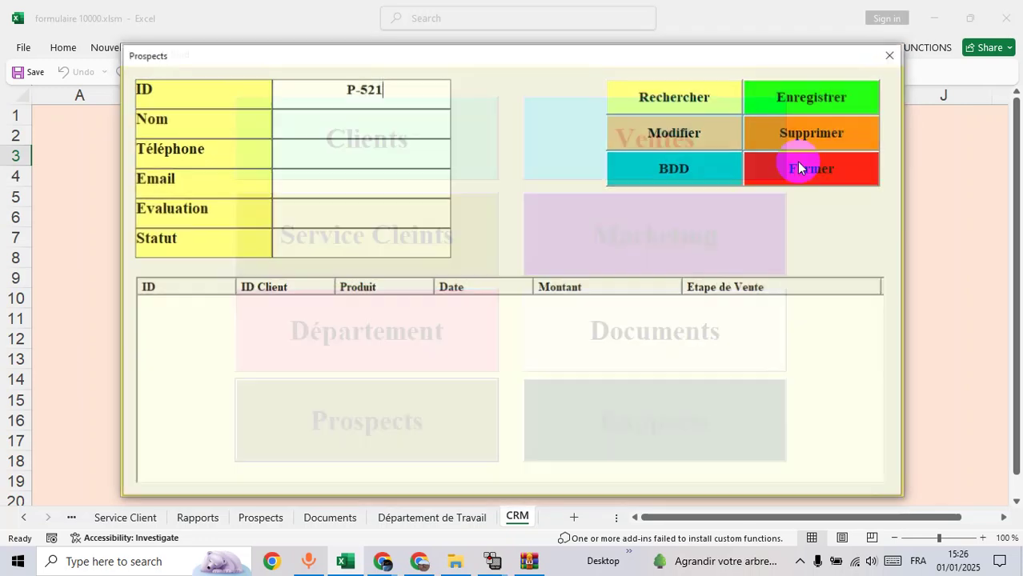
pyautogui.click(891, 56)
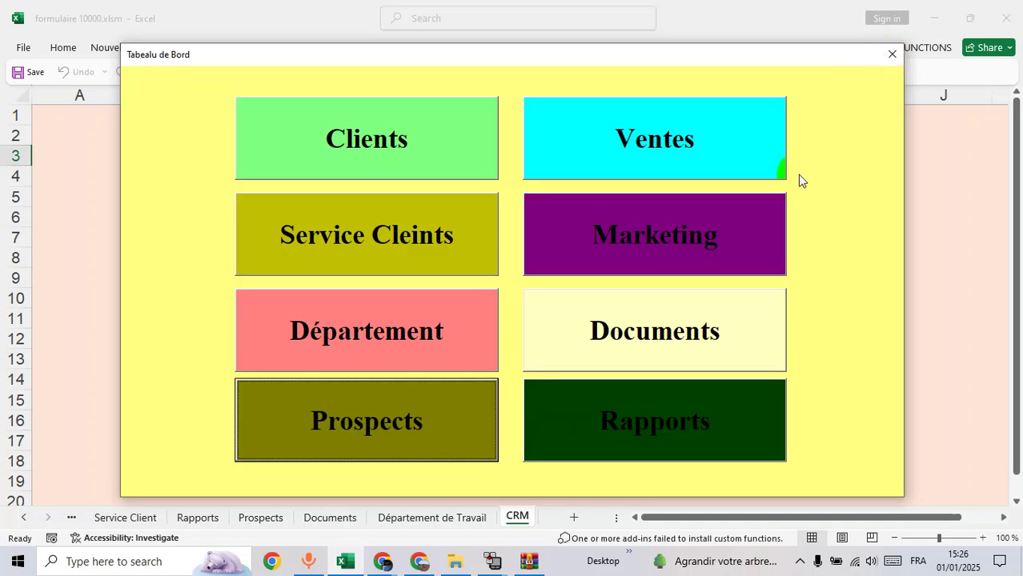
pyautogui.click(415, 137)
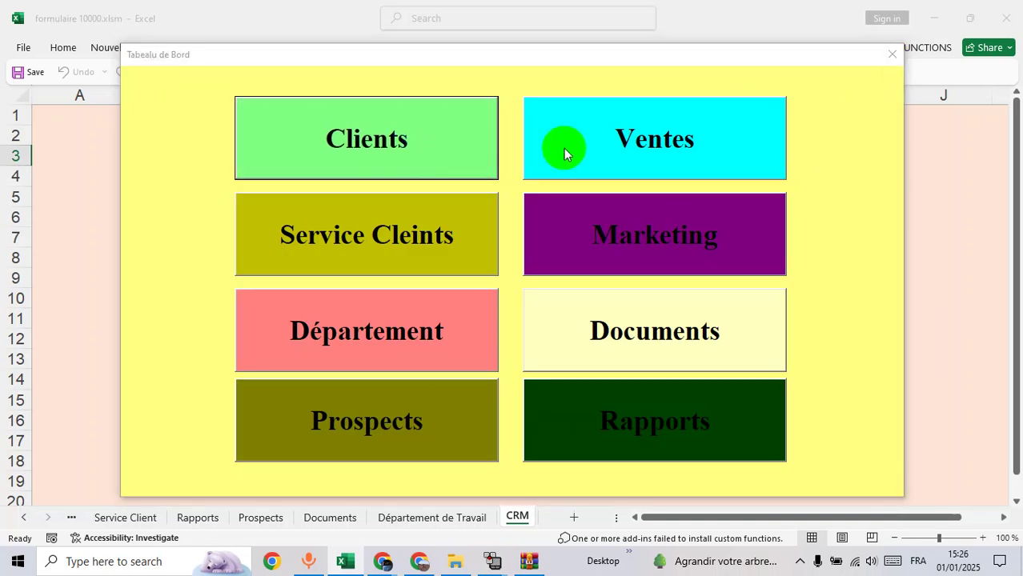
pyautogui.moveTo(564, 51); pyautogui.dragTo(571, 96)
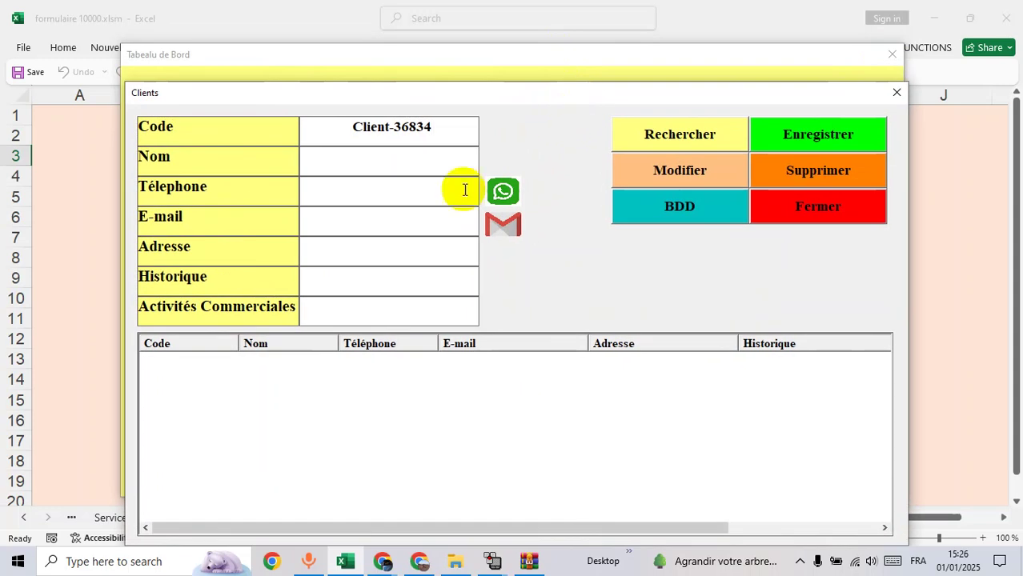
# - Enter the new client's full name in Nom and phone number in Téléphone
pyautogui.click(427, 168)
pyautogui.write('Jean d')
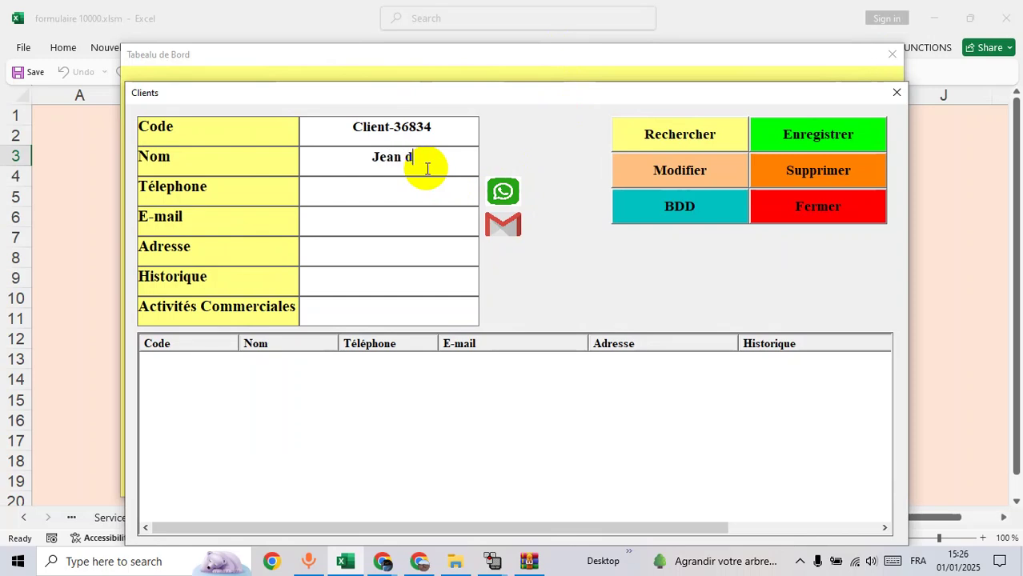
pyautogui.write('upont')
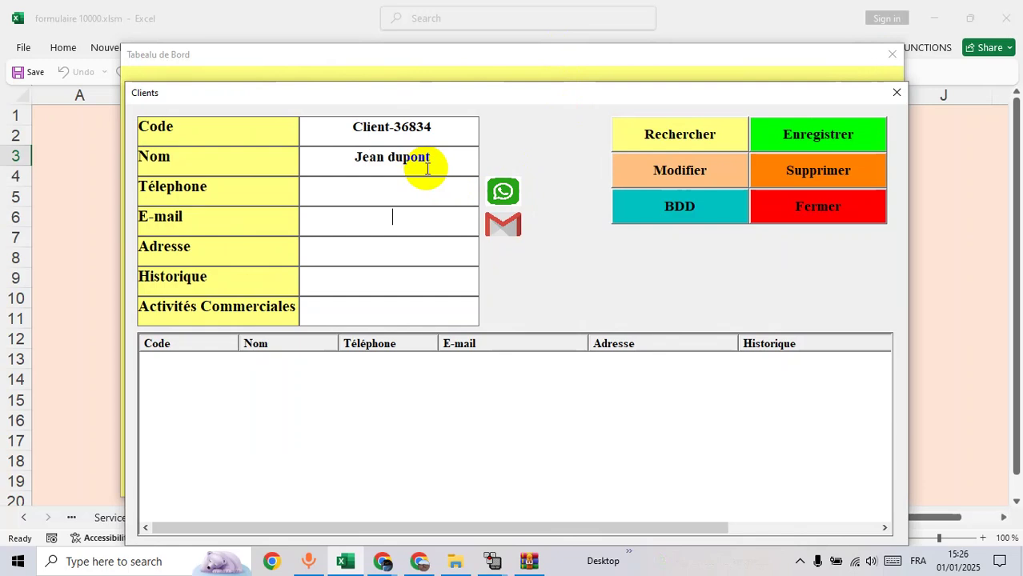
pyautogui.click(428, 177)
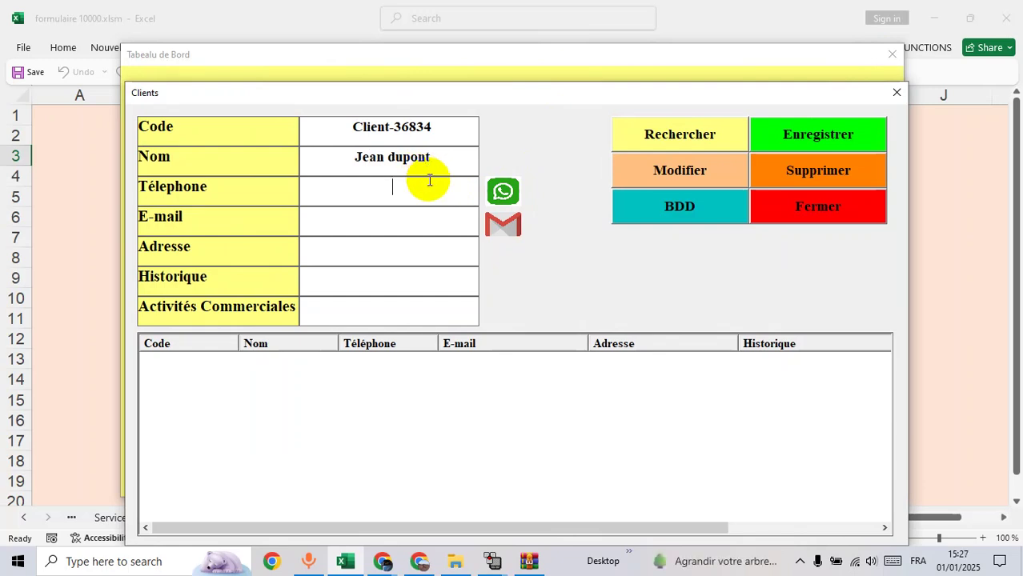
pyautogui.write('33')
pyautogui.write('000000')
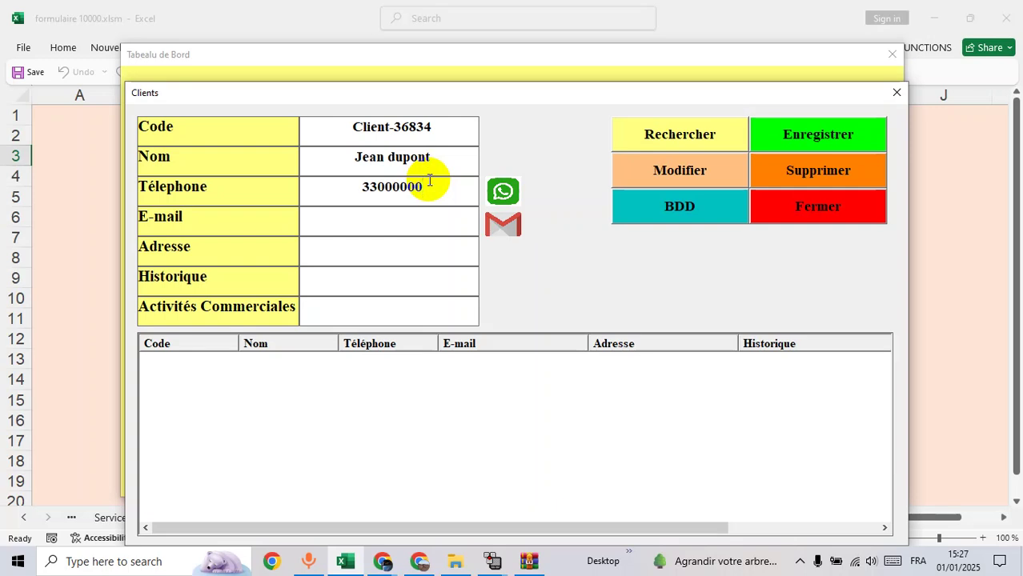
pyautogui.write('2323')
# - Fill in the client's e-mail address and postal address in the E-mail and Adresse boxes
pyautogui.click(430, 218)
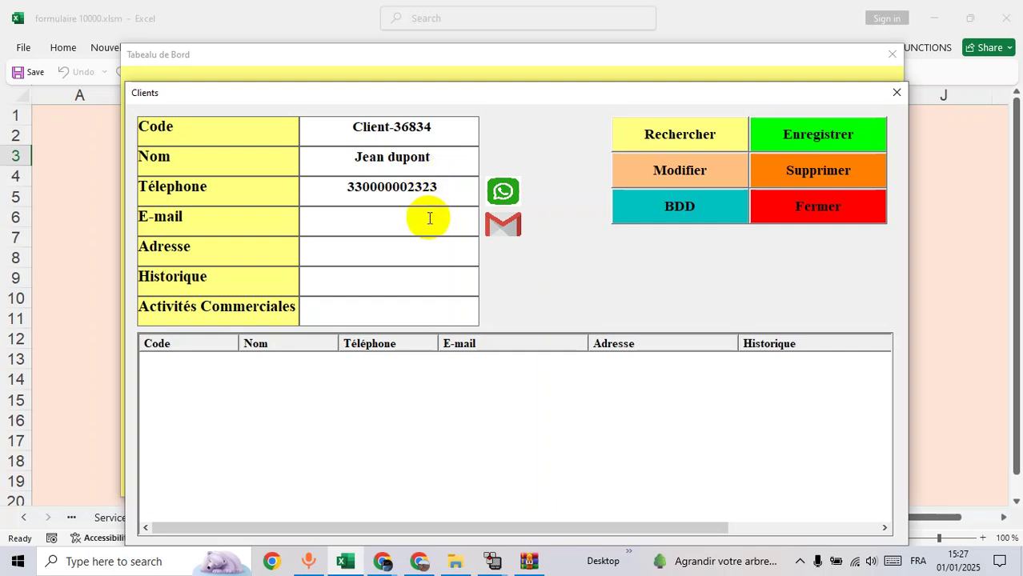
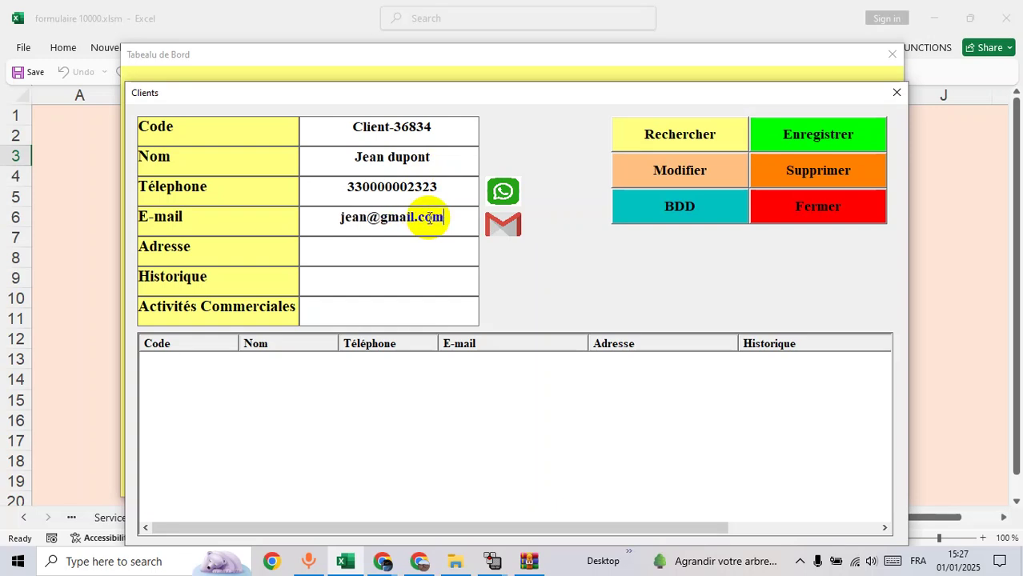
pyautogui.click(418, 258)
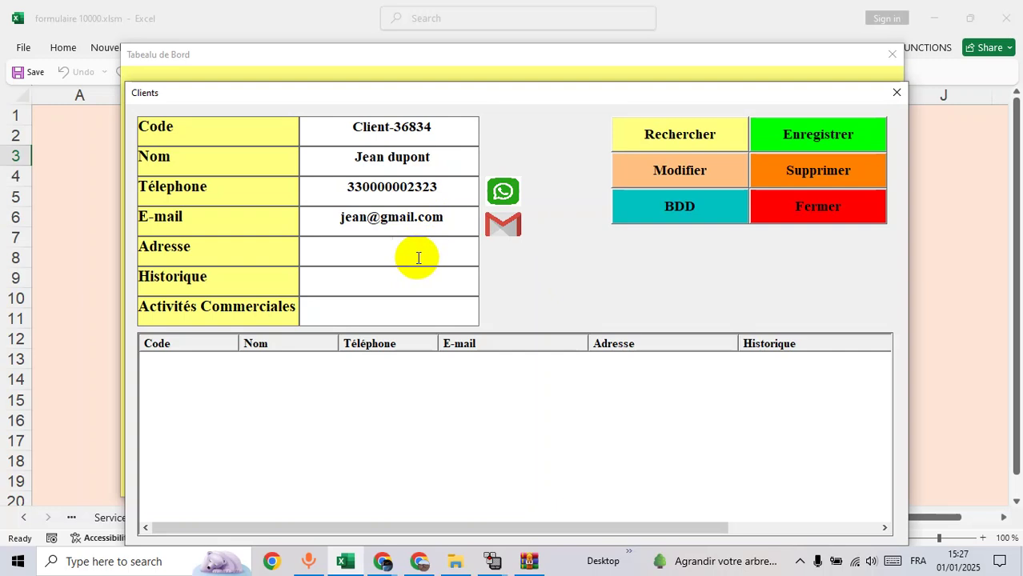
pyautogui.write('123 rue de la')
pyautogui.write(' Paix ')
pyautogui.write('75000')
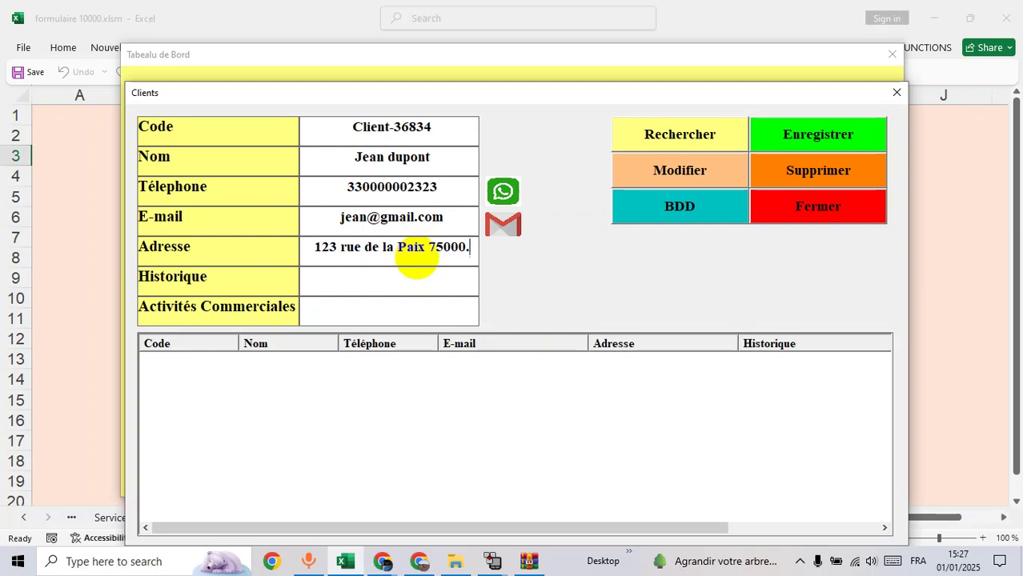
pyautogui.write(' Parix')
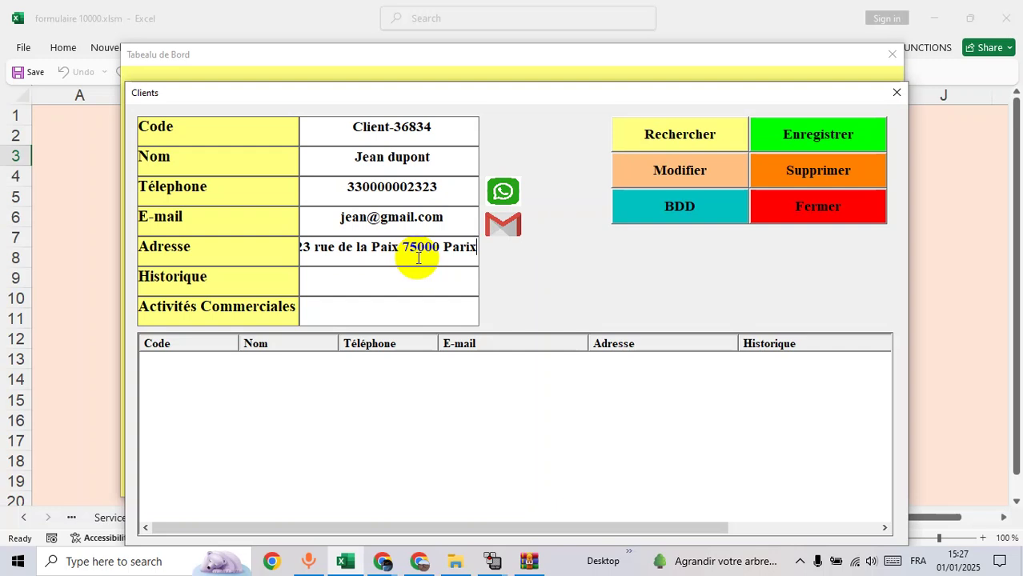
# - Note in Historique that product x was bought on 01/01
pyautogui.click(417, 279)
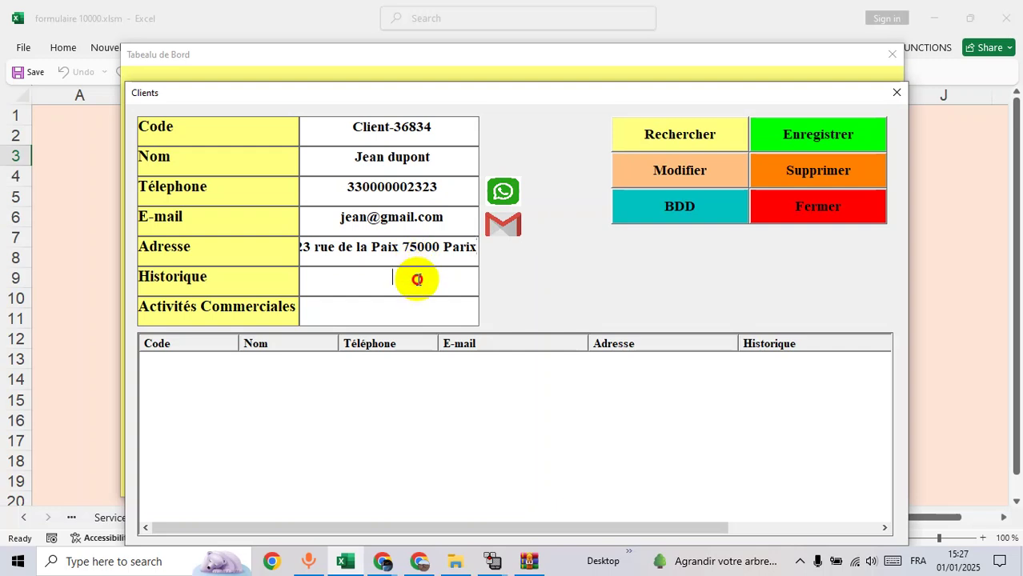
pyautogui.write('a')
pyautogui.press('BackSpace')
pyautogui.write('Ach')
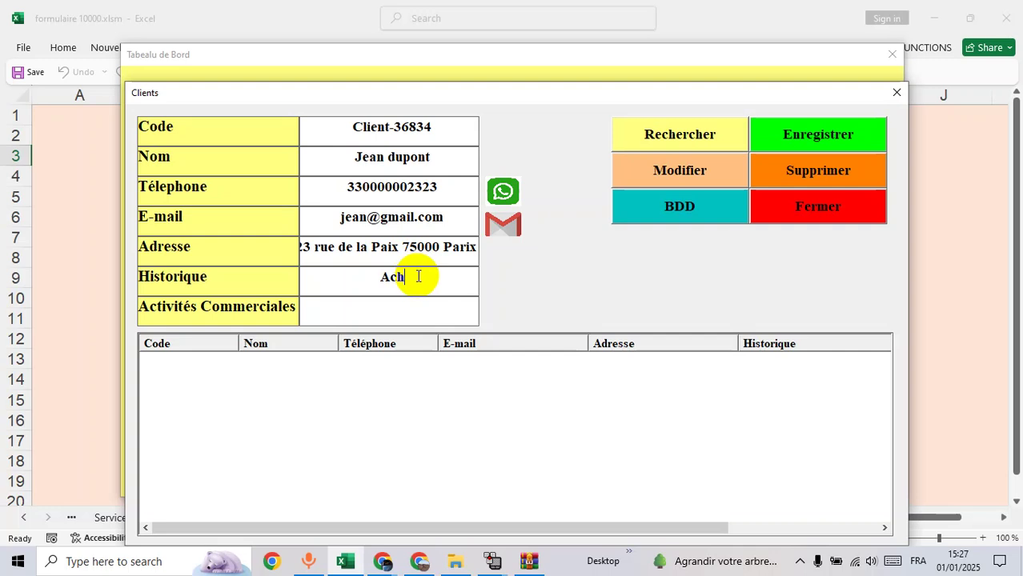
pyautogui.write('eté')
pyautogui.write('unproduit')
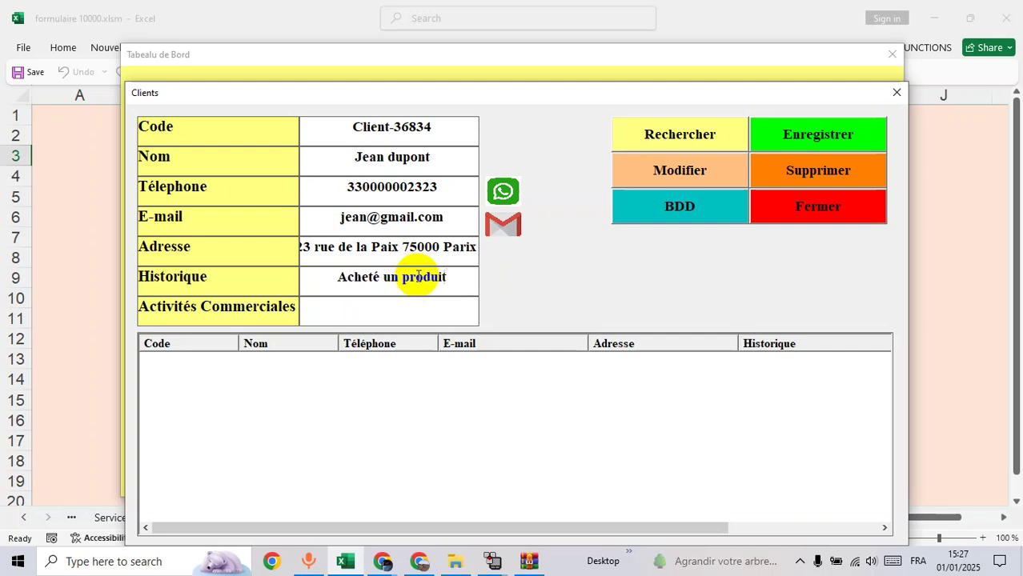
pyautogui.write(' x')
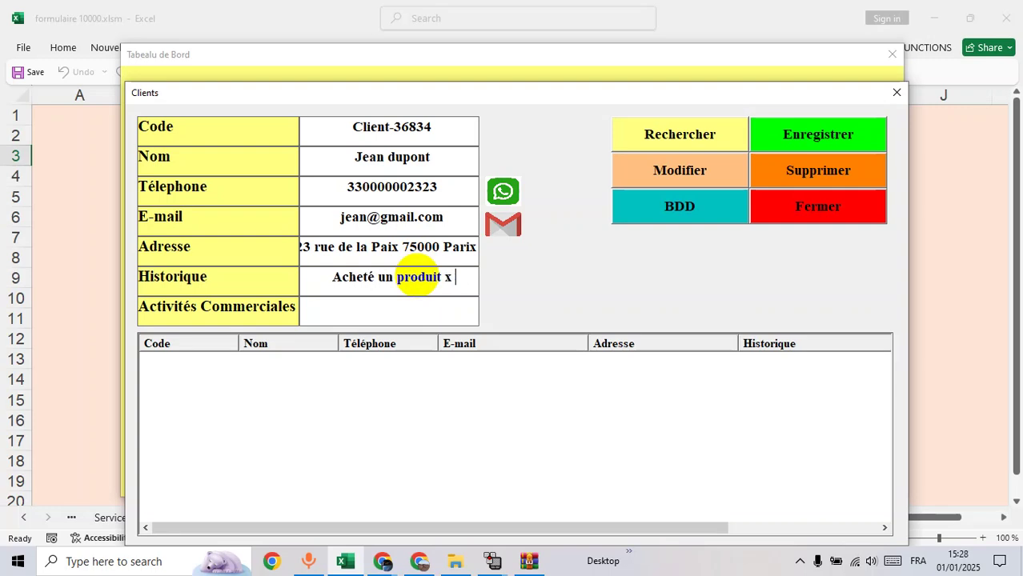
pyautogui.write(' 1e ')
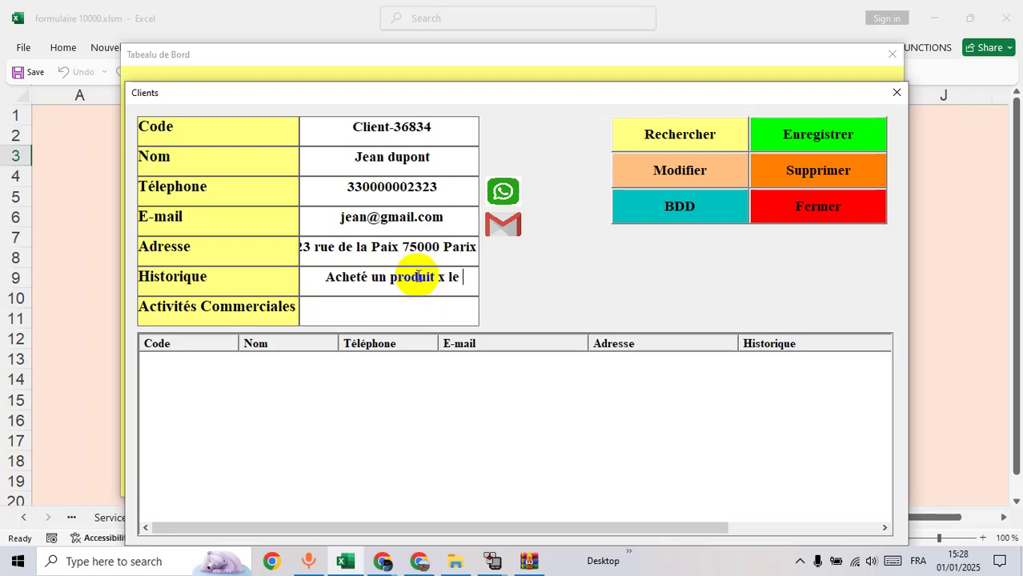
pyautogui.write('01/01/')
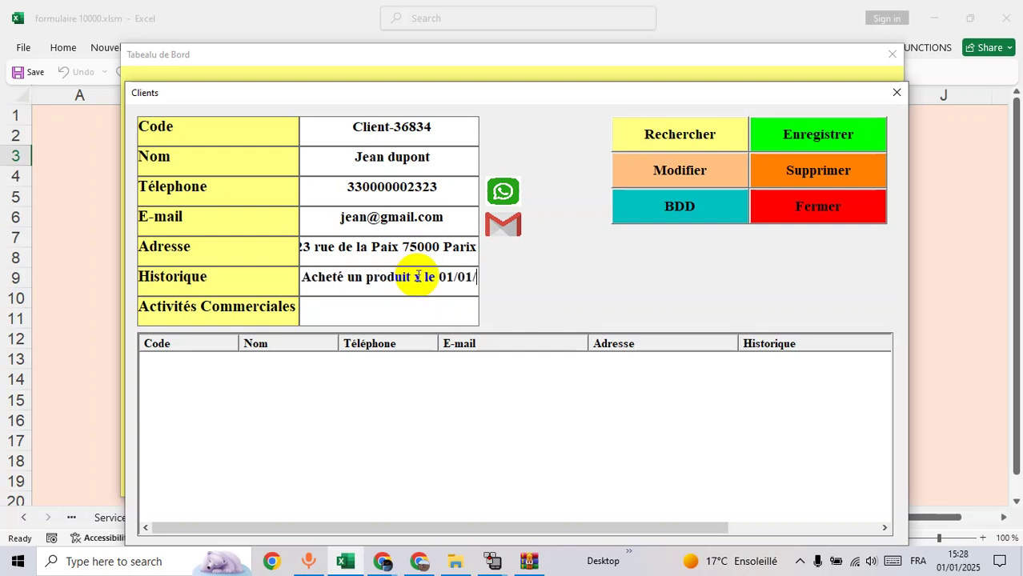
# - Type 'Client régulier intéressé par les nouveautés' in Activités Commerciales, fixing typos along the way
pyautogui.click(396, 318)
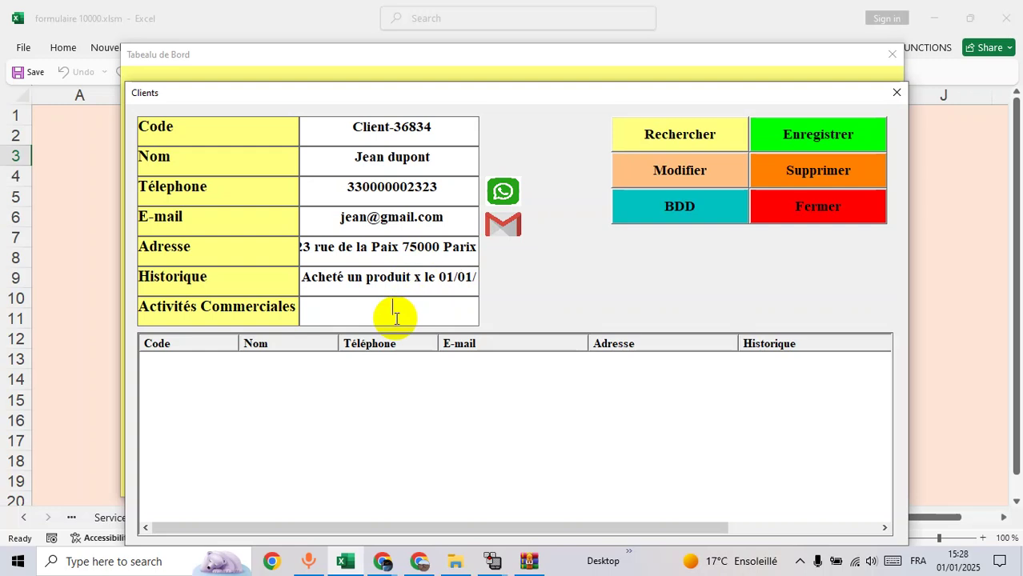
pyautogui.write('c')
pyautogui.press('BackSpace')
pyautogui.write('Client régui')
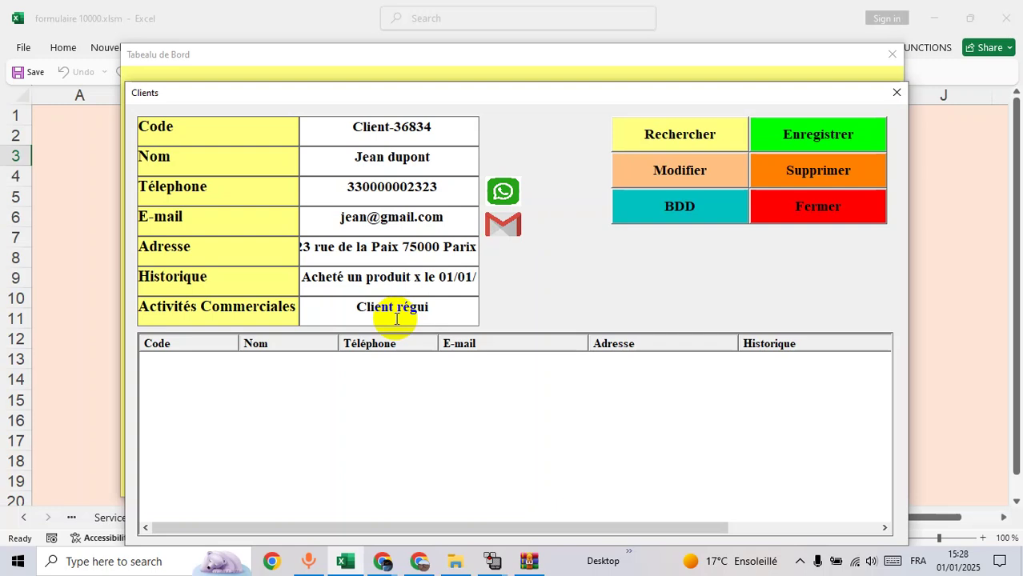
pyautogui.write('lier')
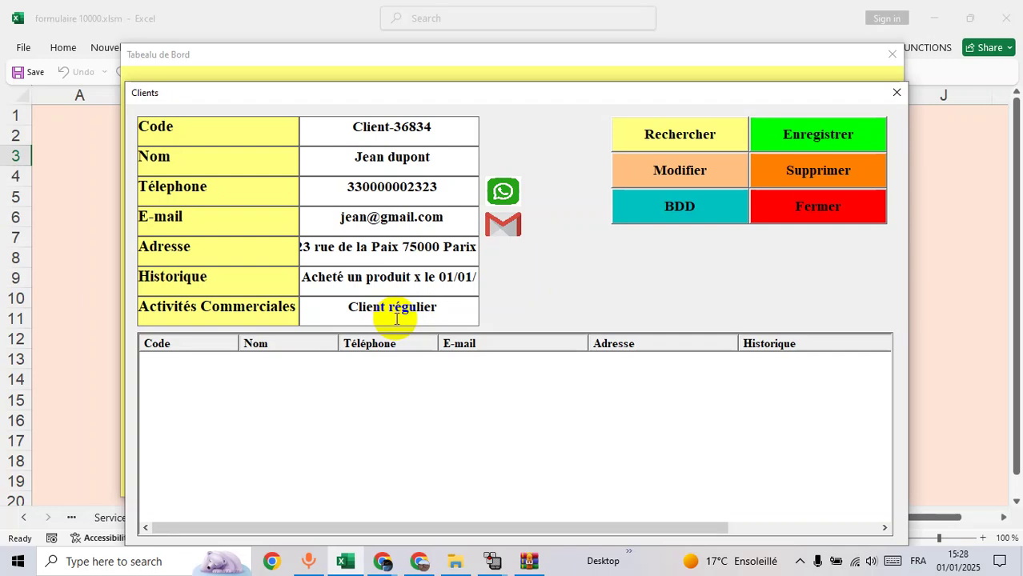
pyautogui.write(' inte')
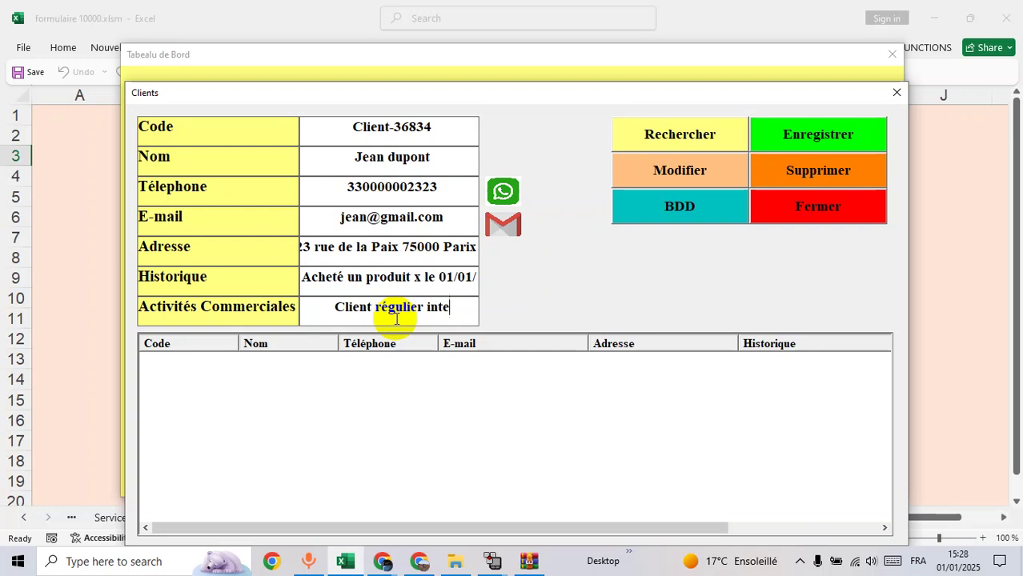
pyautogui.press('BackSpace')
pyautogui.write('é')
pyautogui.write('ressé')
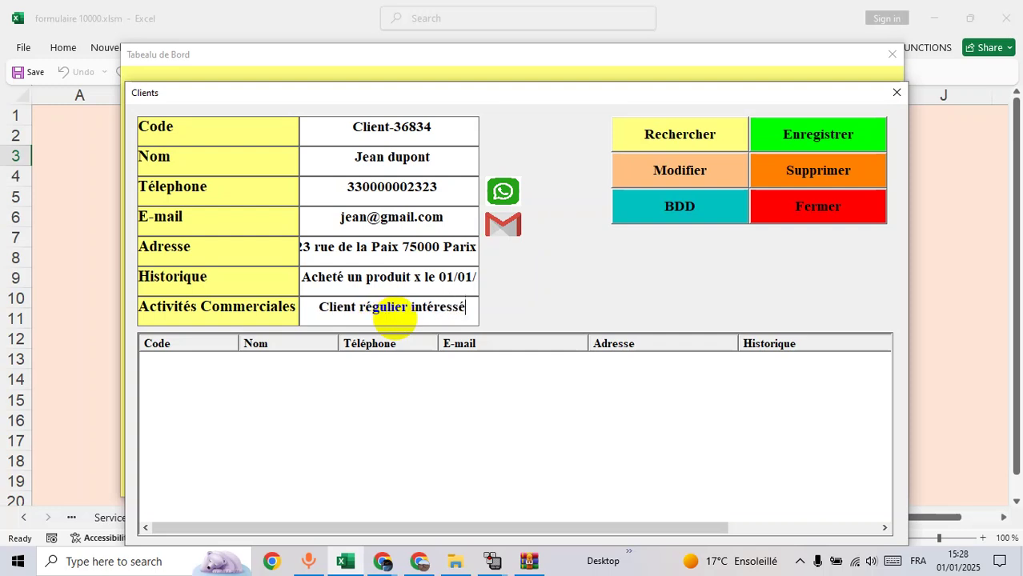
pyautogui.write('pas')
pyautogui.press('BackSpace')
pyautogui.write('r les')
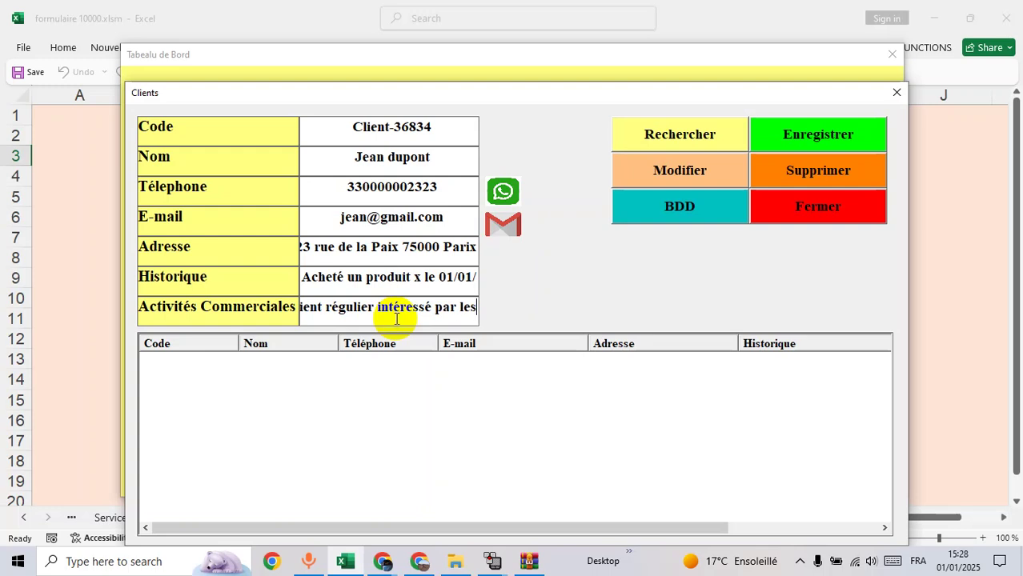
pyautogui.write(' nouv')
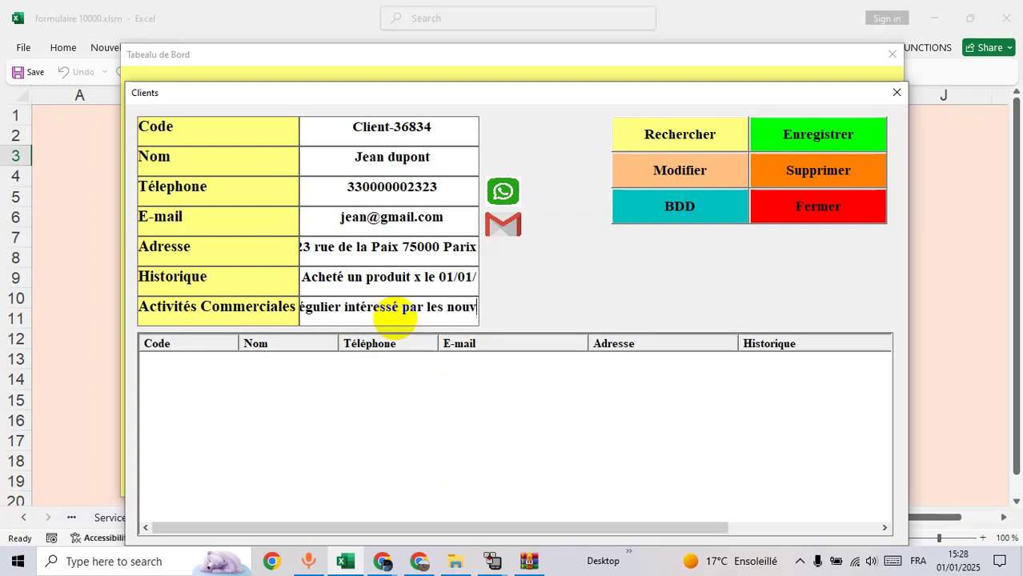
pyautogui.write('eaut')
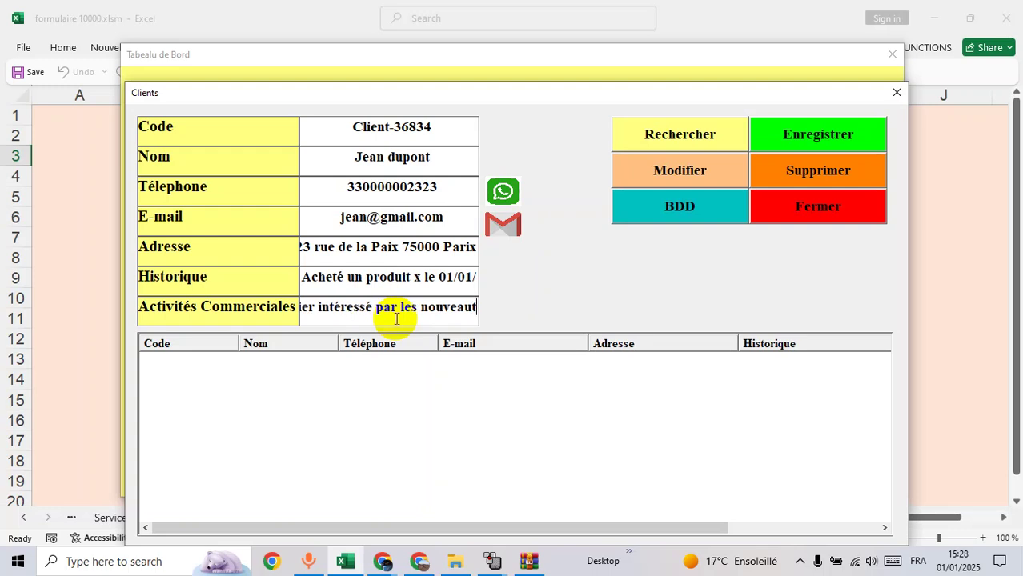
pyautogui.write('és')
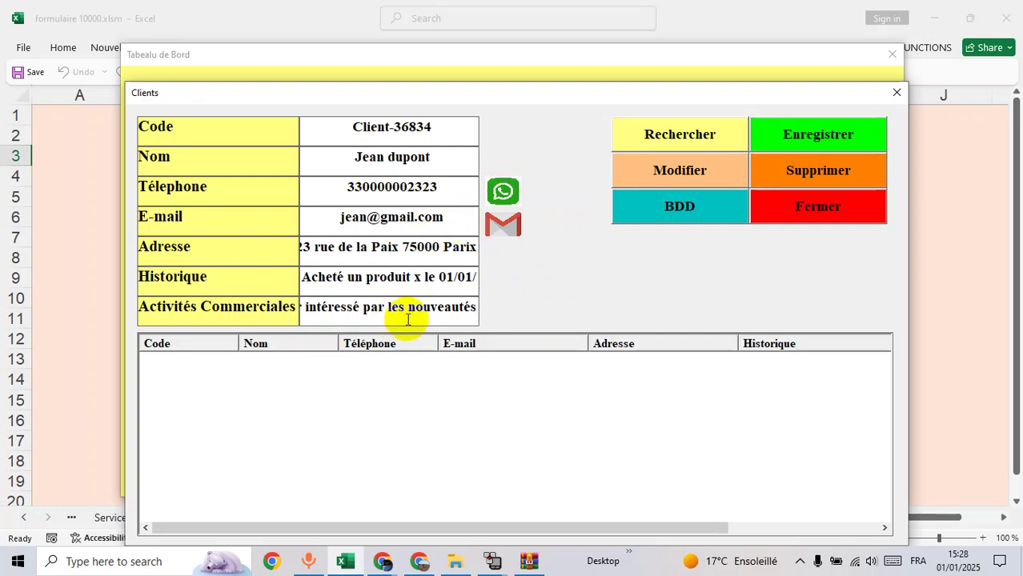
# - Save the new client with Enregistrer, acknowledge the success message, and start a code search
pyautogui.click(815, 132)
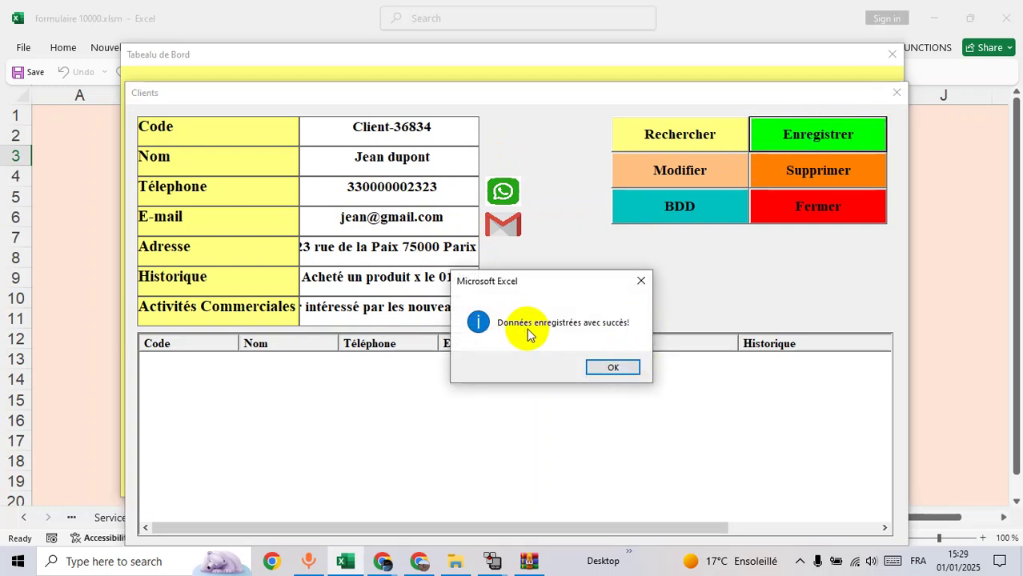
pyautogui.click(612, 367)
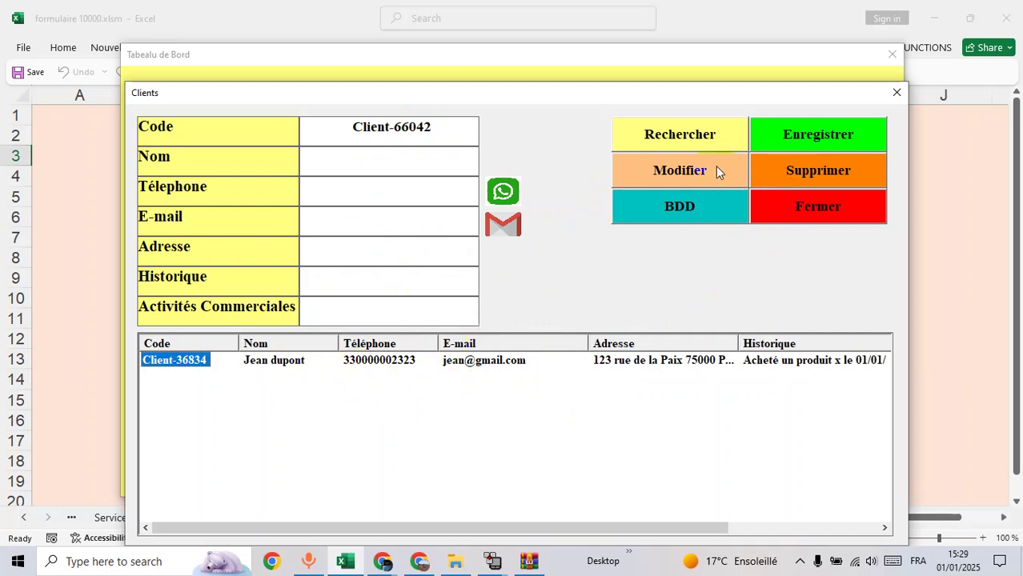
pyautogui.click(710, 139)
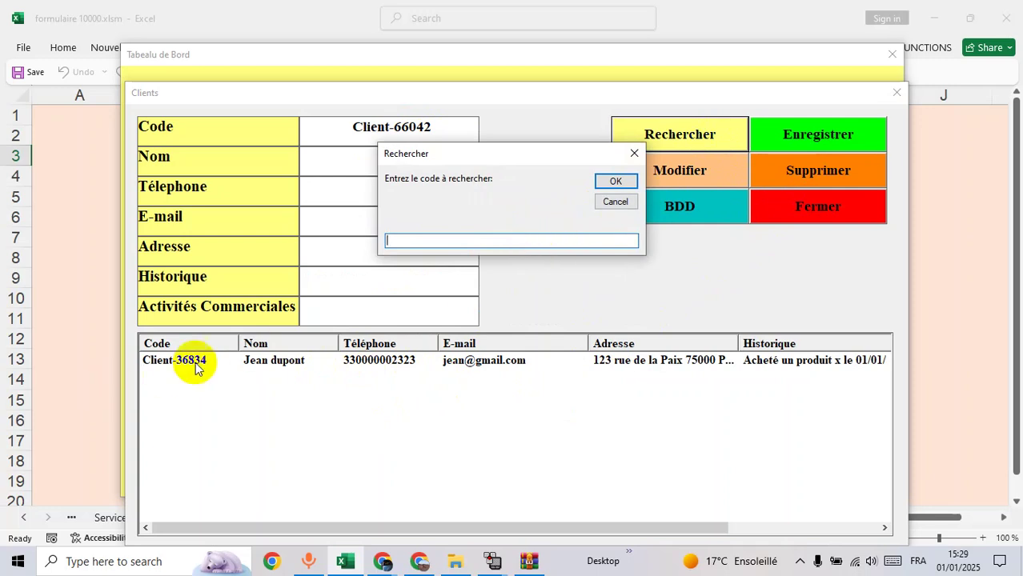
# - Enter the saved client's code in the search prompt to reload the record
pyautogui.write('client')
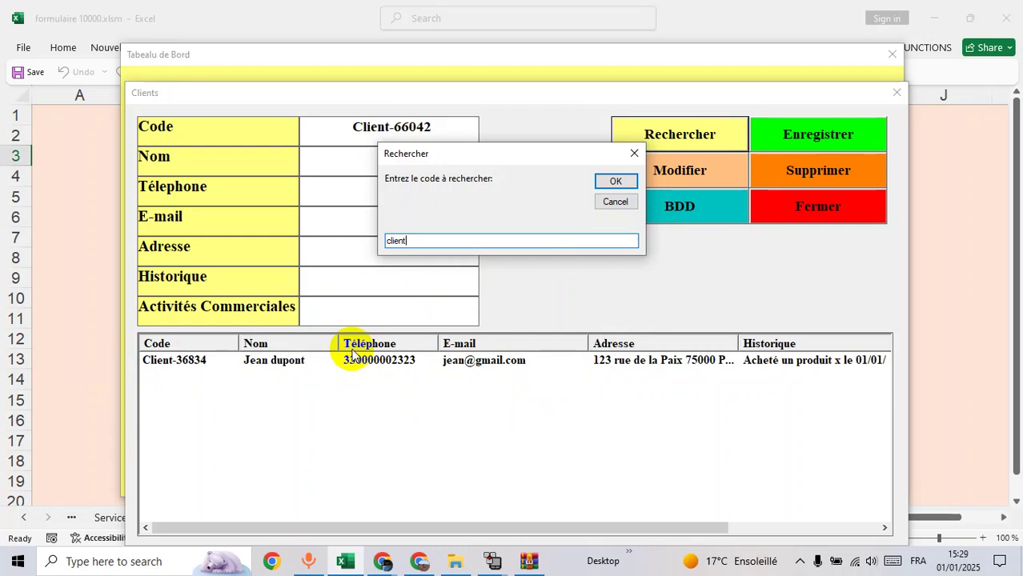
pyautogui.write('-')
pyautogui.write('36')
pyautogui.write('83')
pyautogui.write('4')
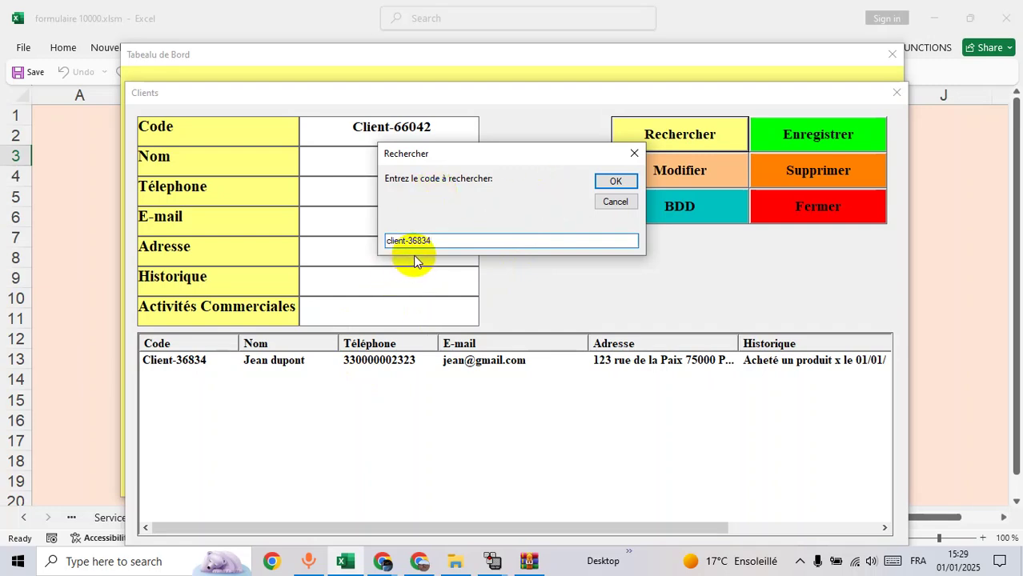
pyautogui.click(615, 181)
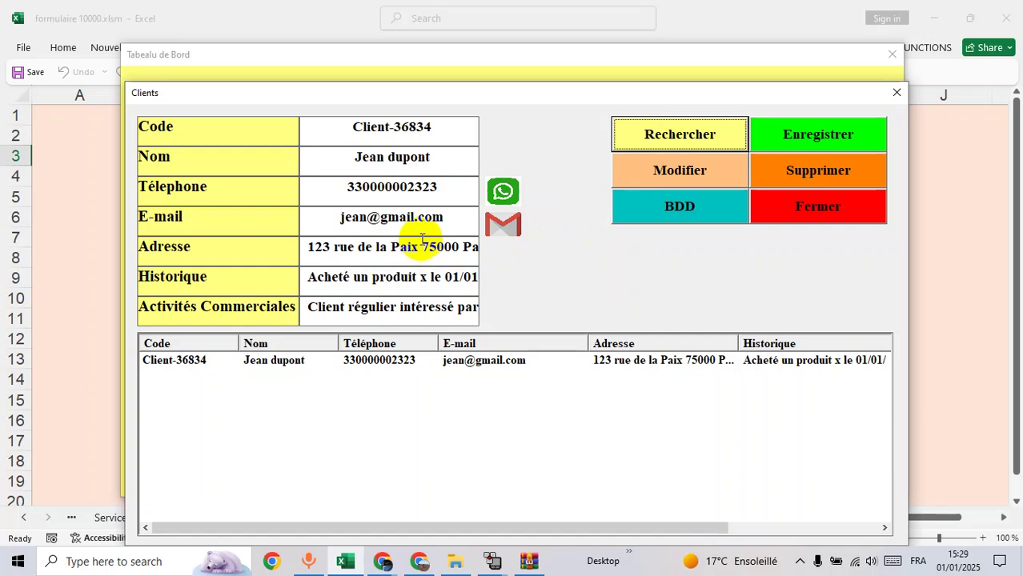
# - Open the client's wa.me WhatsApp chat link in Chrome, then minimize Chrome
pyautogui.click(504, 198)
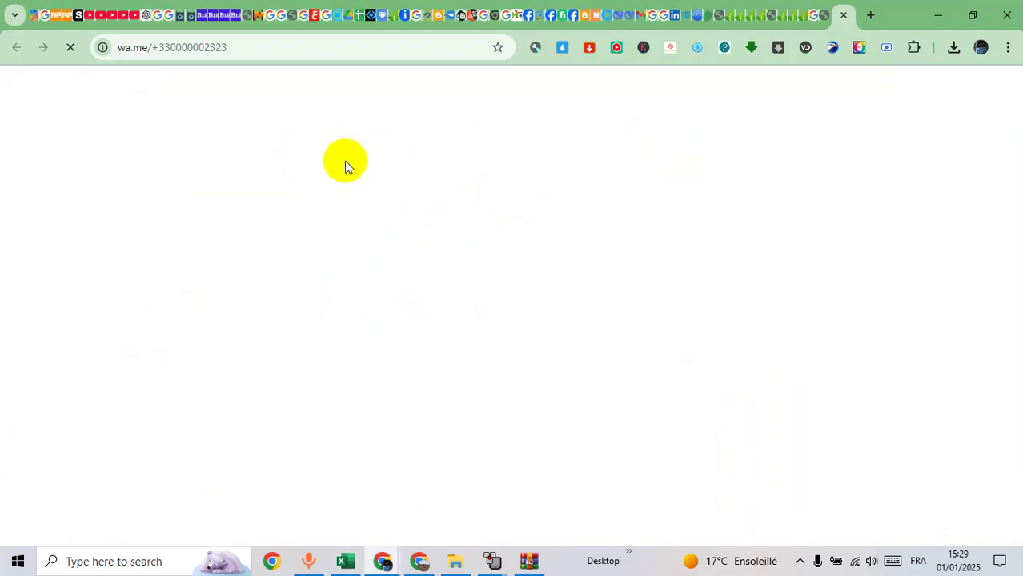
pyautogui.click(937, 15)
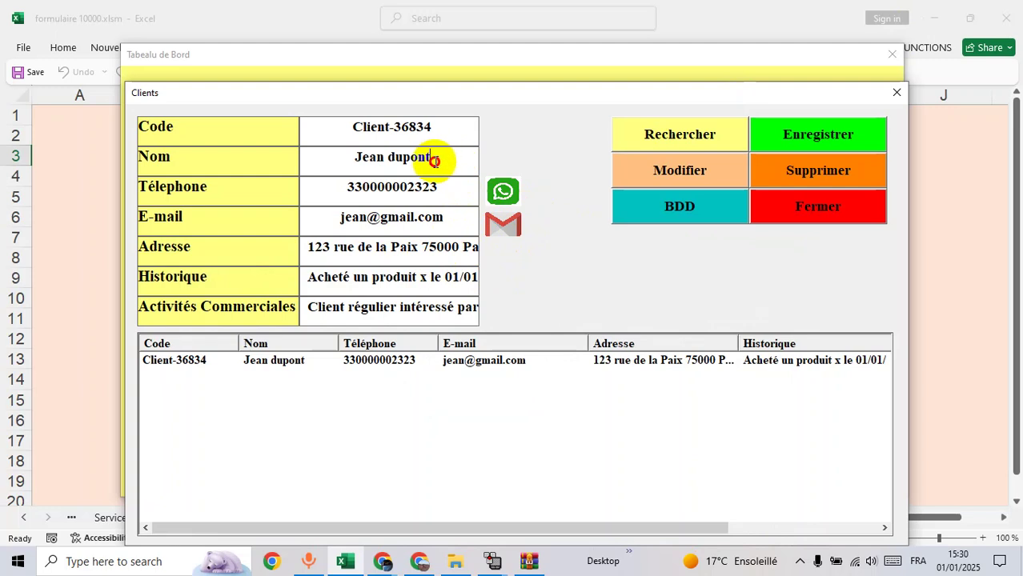
# - Replace the client's surname in Nom with a new one and save it via Modifier
pyautogui.moveTo(441, 158); pyautogui.dragTo(397, 165)
pyautogui.press('BackSpace')
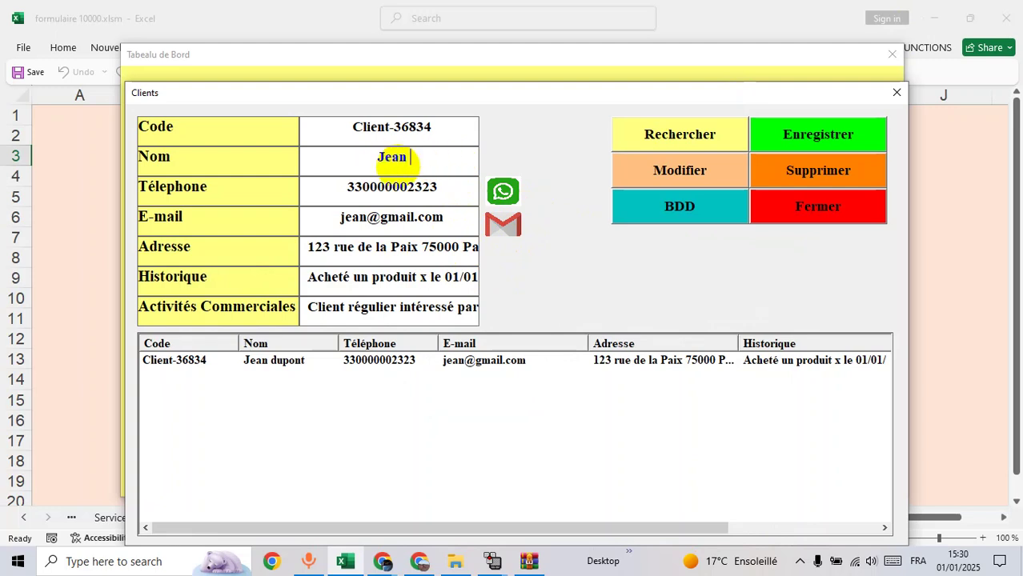
pyautogui.write('luc')
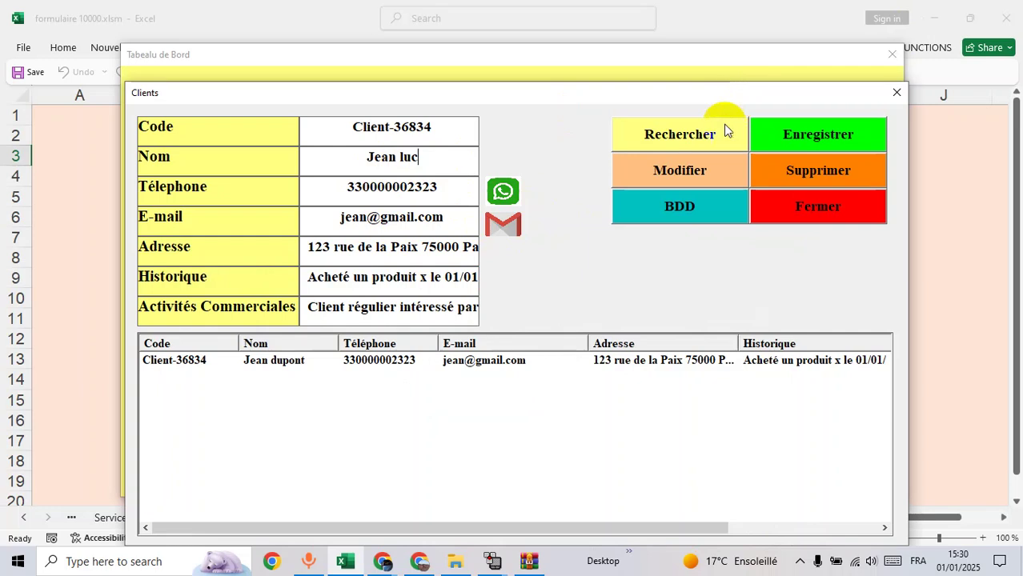
pyautogui.click(699, 177)
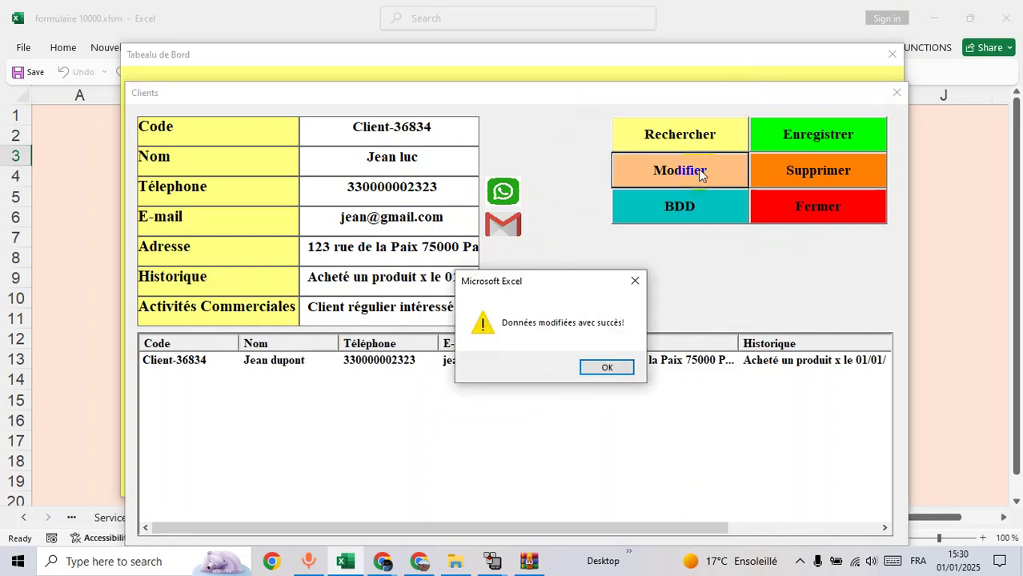
pyautogui.click(608, 370)
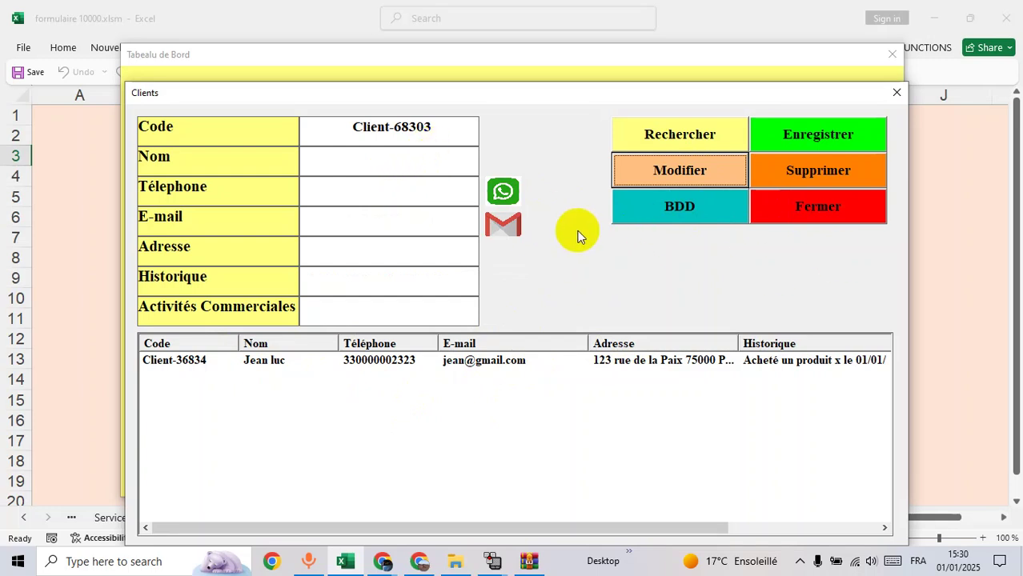
# - Close the client form and the dashboard to reveal the Clients sheet
pyautogui.click(658, 208)
pyautogui.click(695, 215)
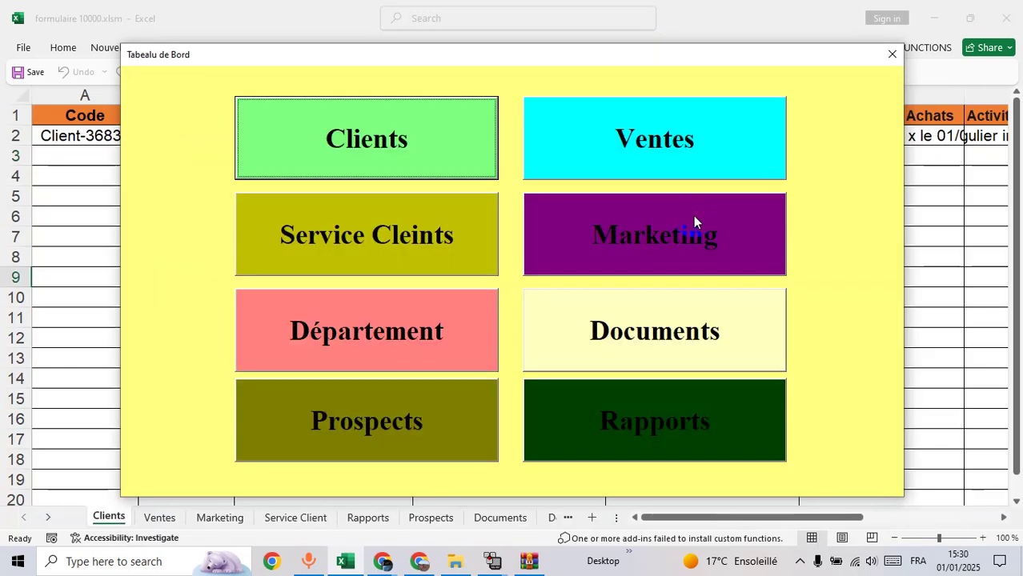
pyautogui.click(890, 56)
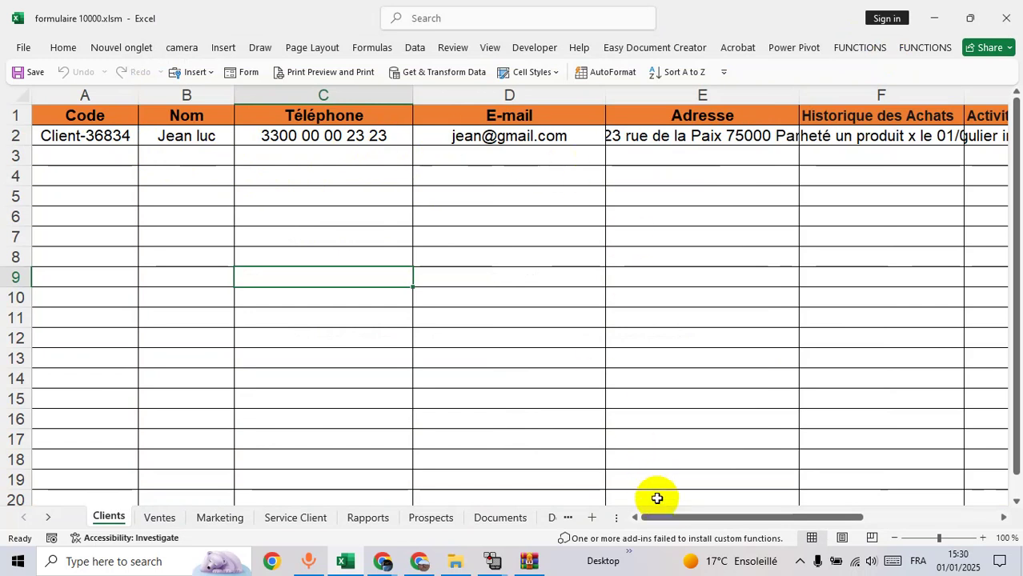
# - Widen columns G, F and the Adresse column E so full entries fit
pyautogui.moveTo(670, 518); pyautogui.dragTo(762, 518)
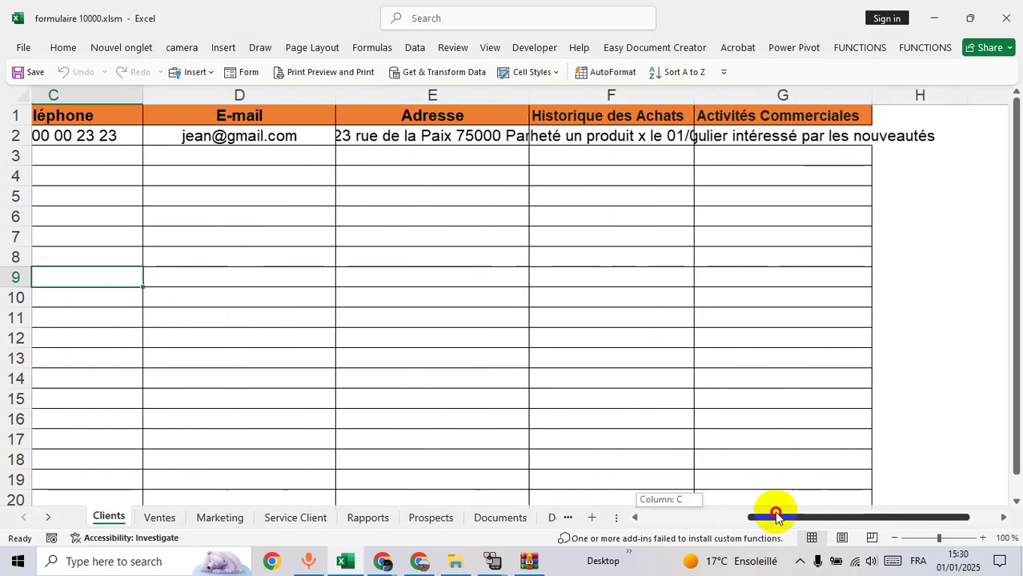
pyautogui.moveTo(939, 95); pyautogui.dragTo(1007, 96)
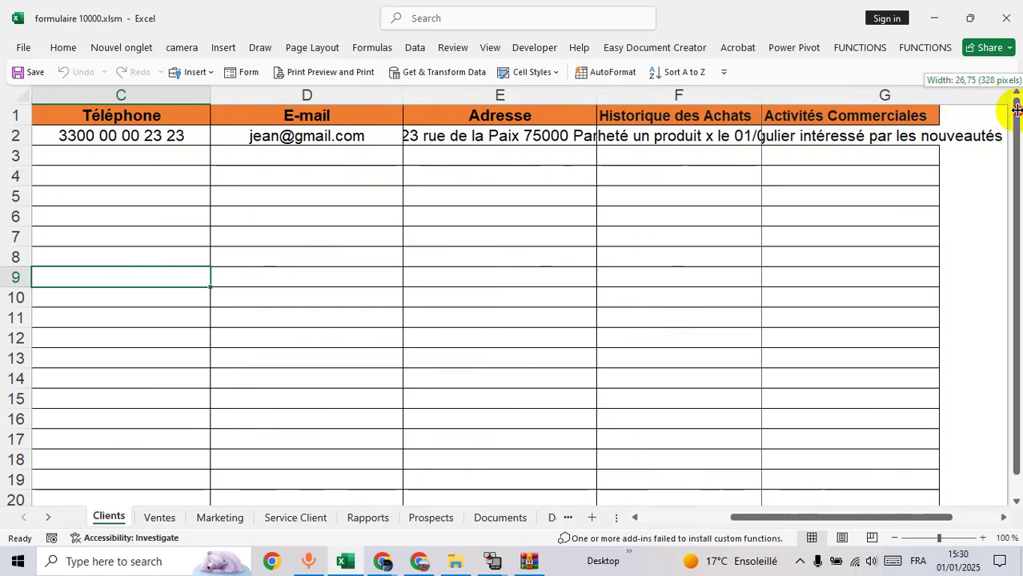
pyautogui.moveTo(762, 96); pyautogui.dragTo(839, 96)
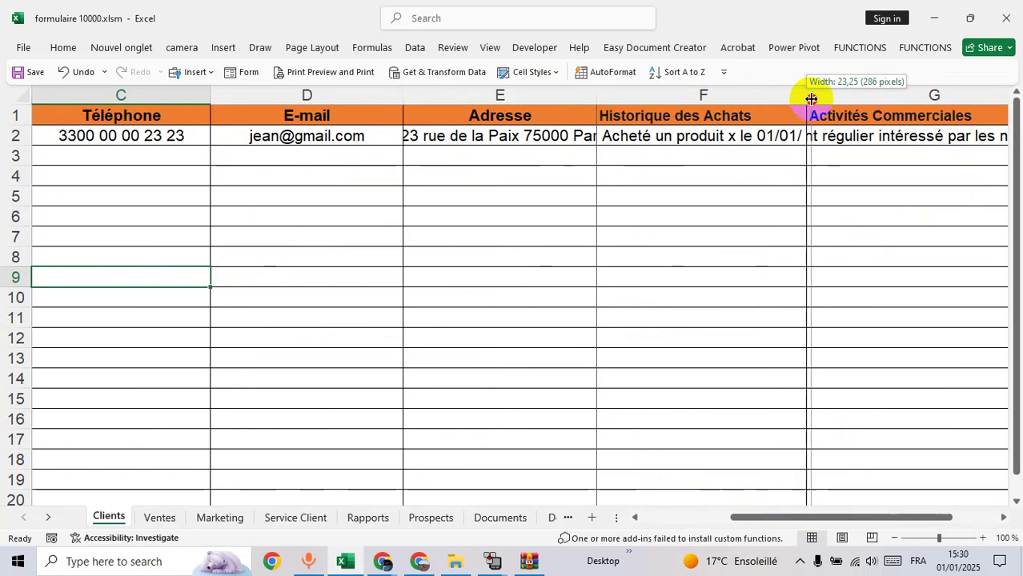
pyautogui.moveTo(597, 95); pyautogui.dragTo(649, 96)
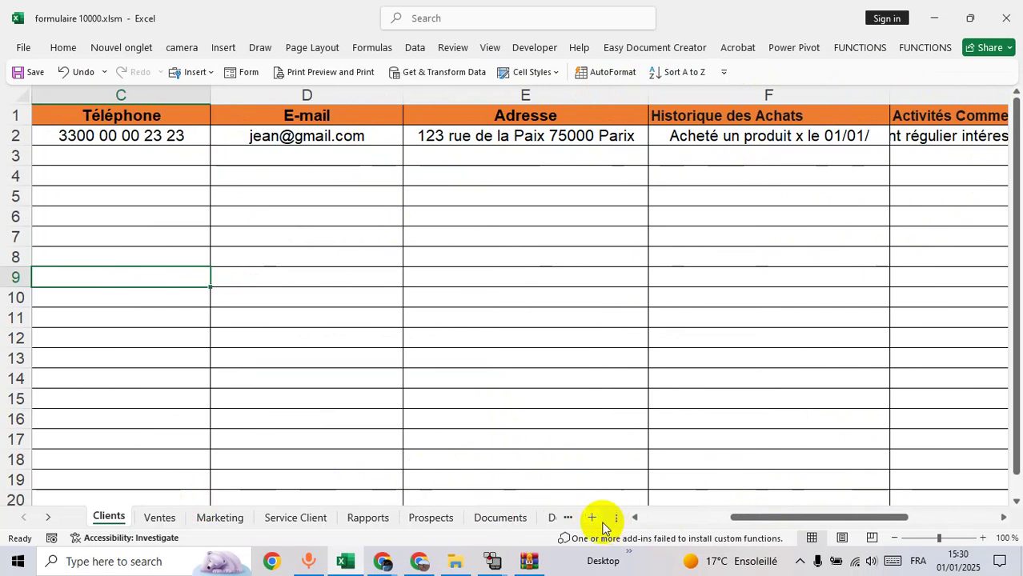
# - Switch to the CRM sheet, launch the dashboard with the green CRM button, and open Ventes
pyautogui.click(567, 518)
pyautogui.click(519, 518)
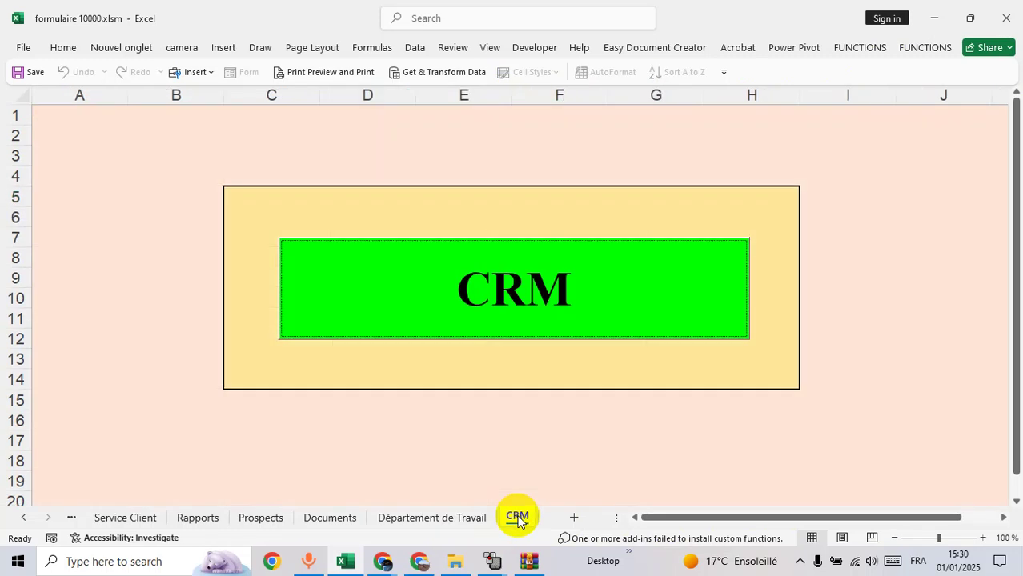
pyautogui.click(553, 323)
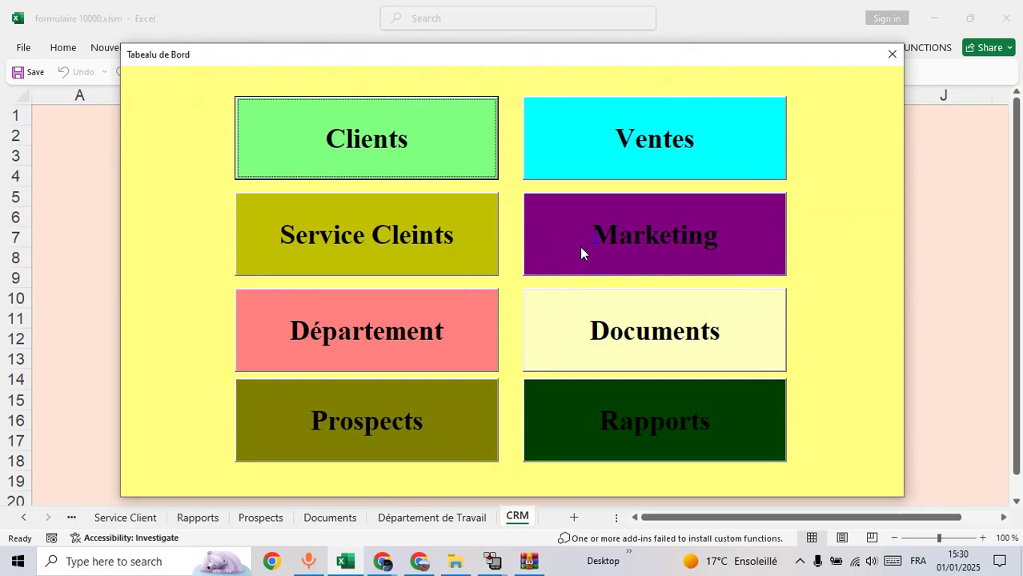
pyautogui.click(643, 133)
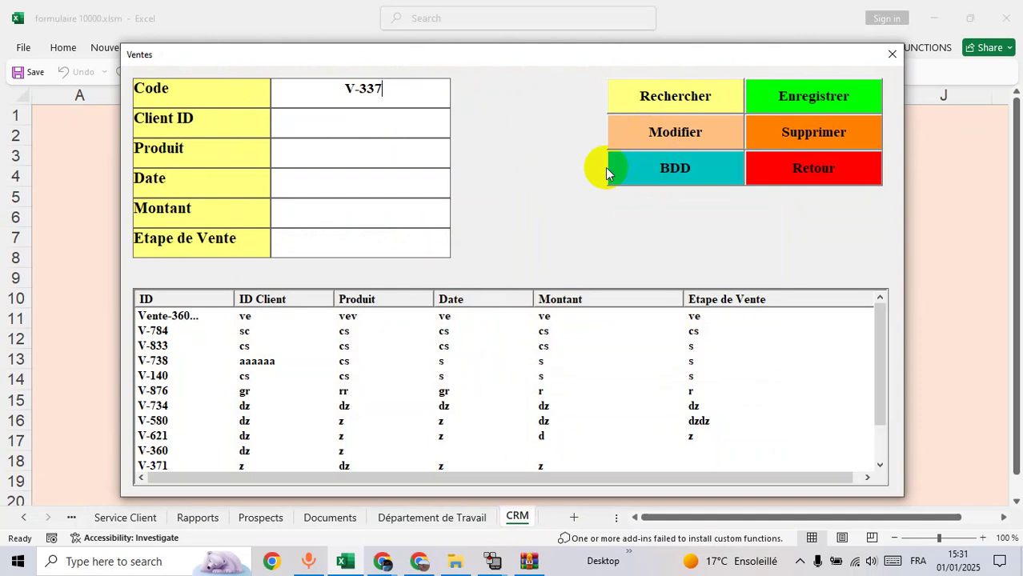
# - Enter the client's ID, produit X, date 01/01/2025, montant 100 and stage Complétée
pyautogui.click(393, 120)
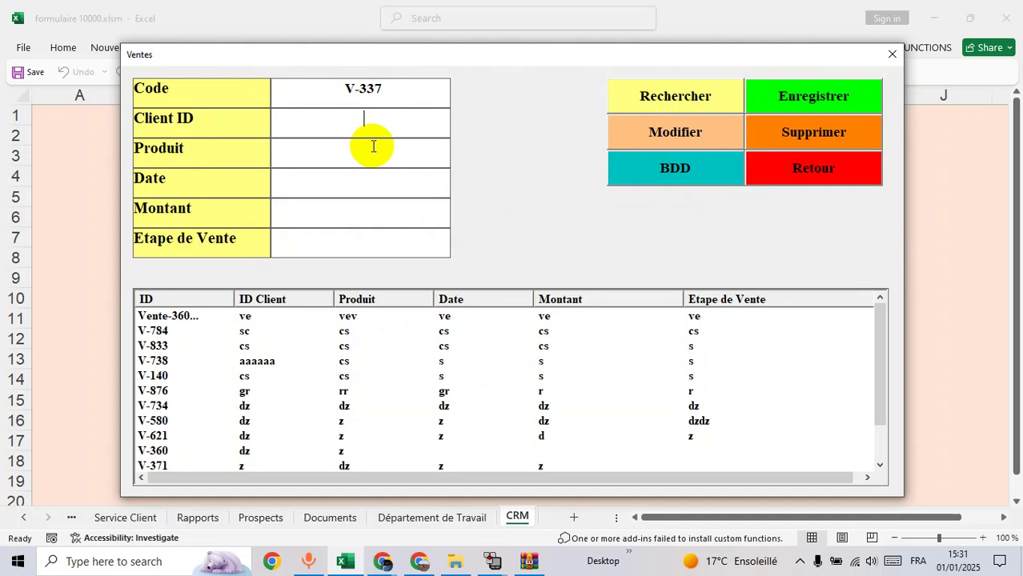
pyautogui.write('Clien')
pyautogui.write('t-')
pyautogui.write('36089')
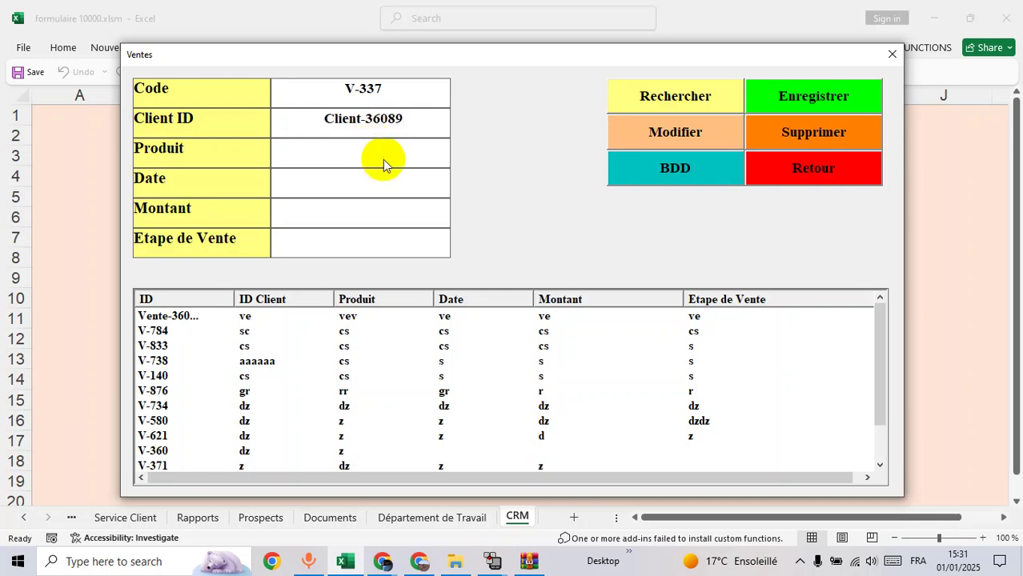
pyautogui.click(402, 164)
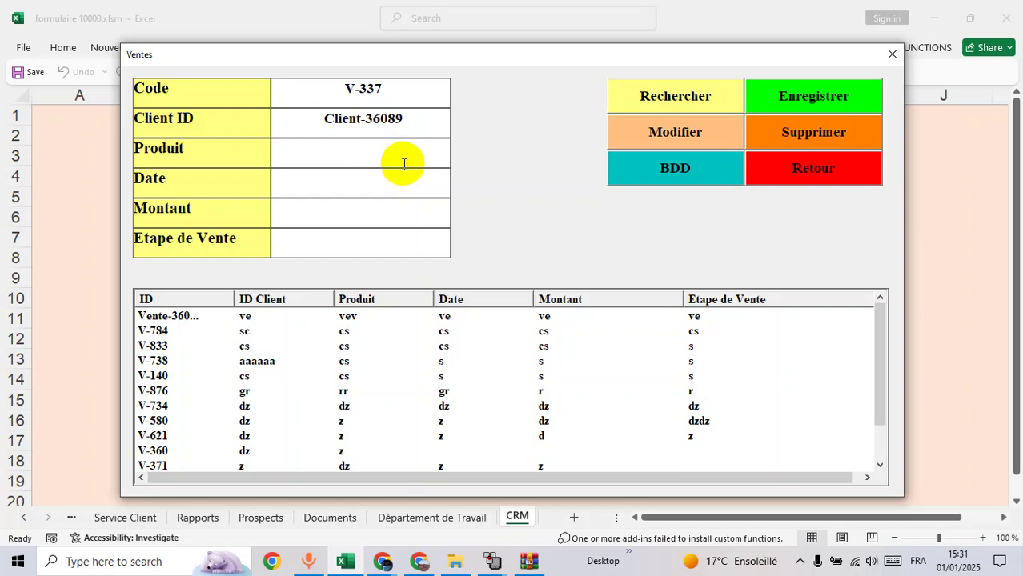
pyautogui.write('produit X')
pyautogui.click(395, 189)
pyautogui.write('01/01/')
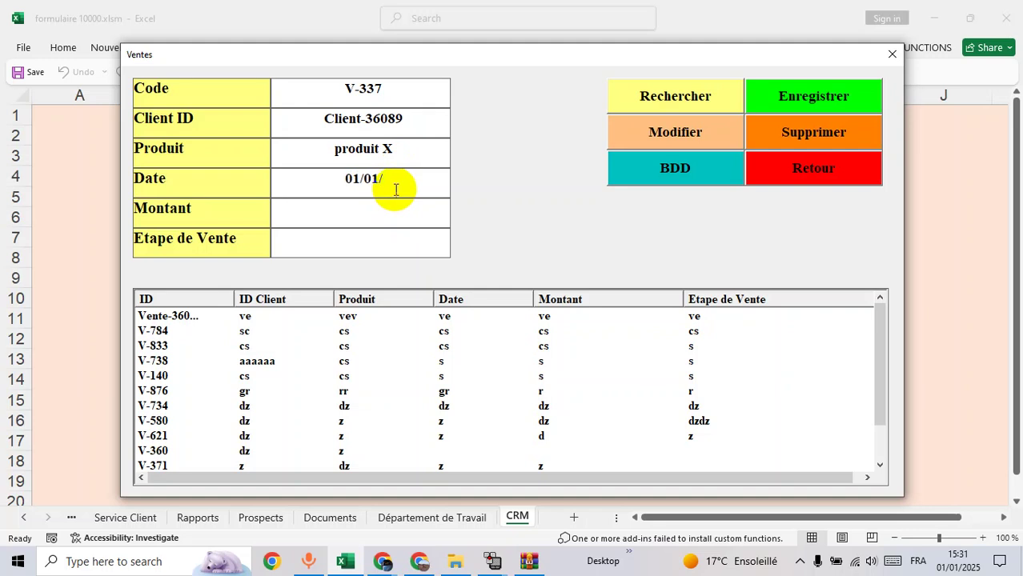
pyautogui.write('2025')
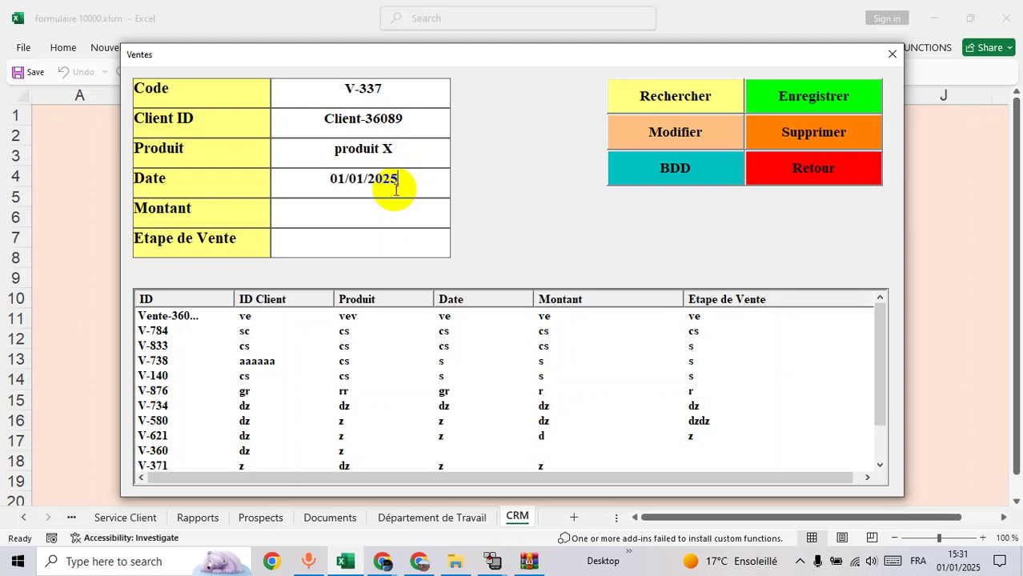
pyautogui.click(396, 214)
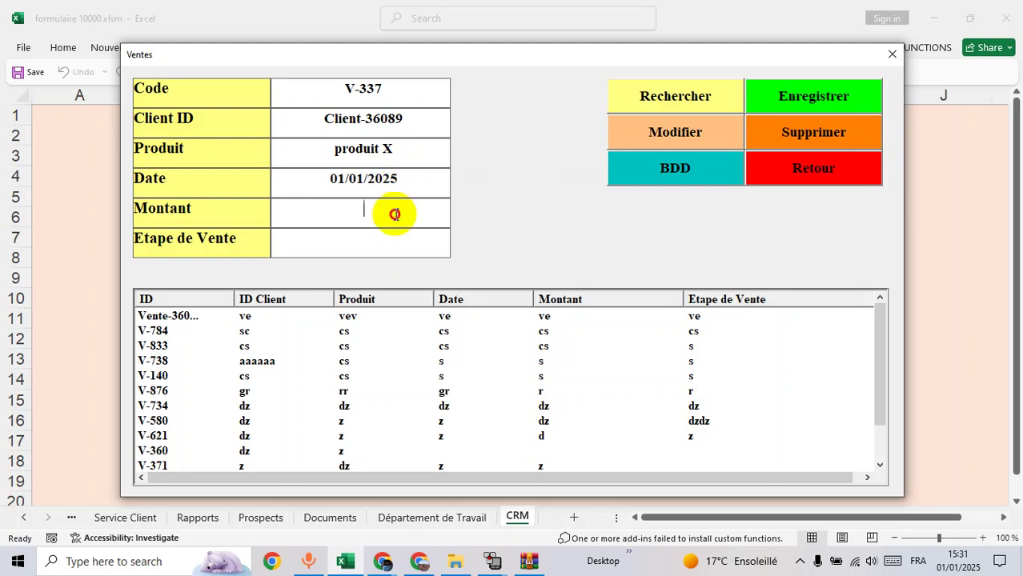
pyautogui.write('100')
pyautogui.click(389, 233)
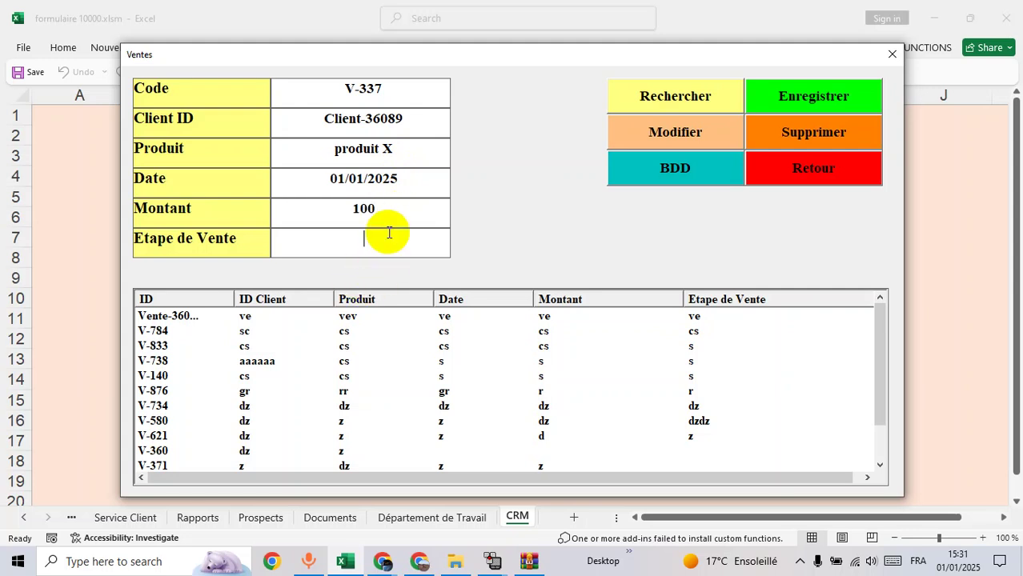
pyautogui.write('Compl')
pyautogui.write('été')
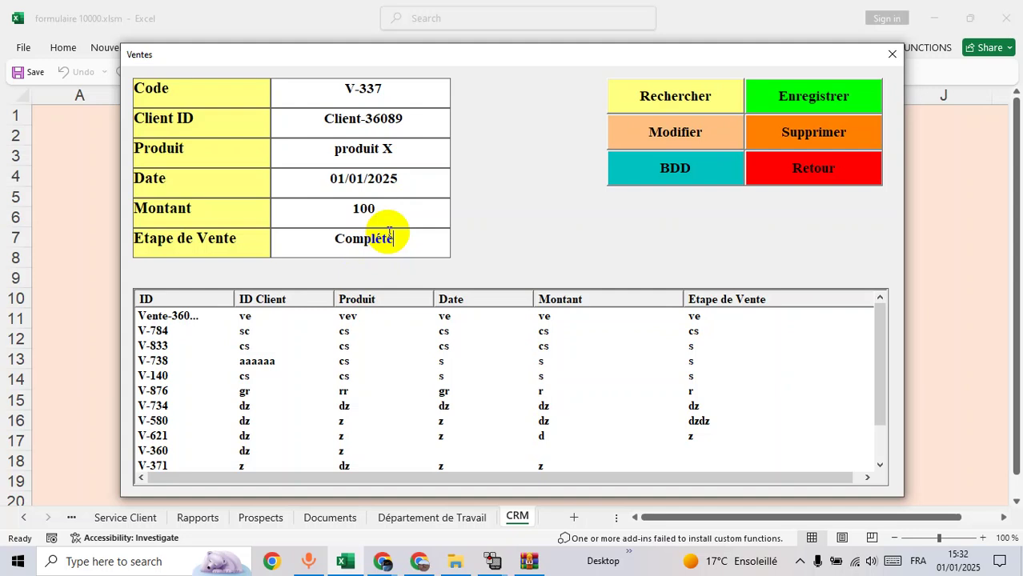
pyautogui.write('e')
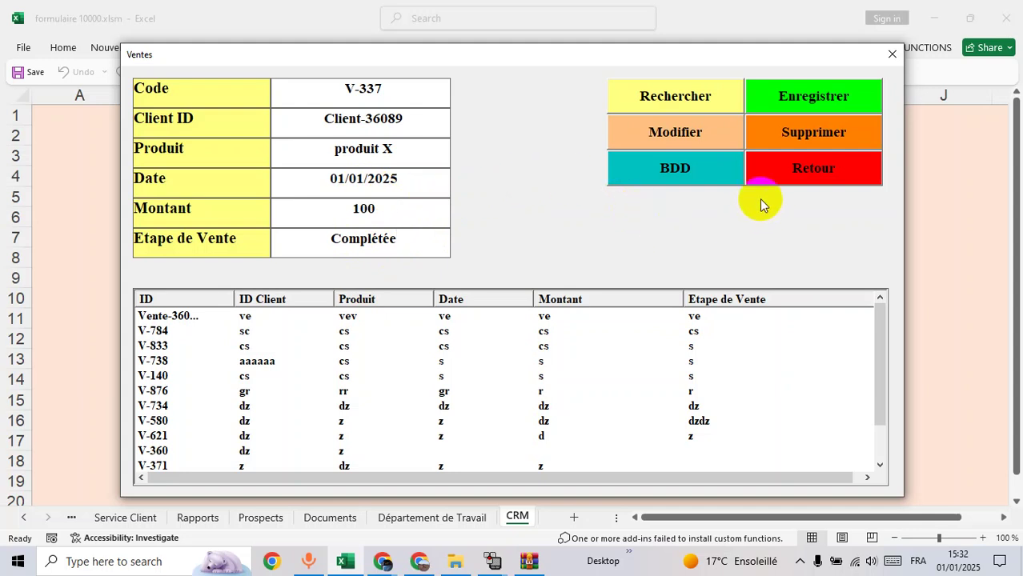
# - Save the new sale with Enregistrer and dismiss the success message
pyautogui.click(830, 97)
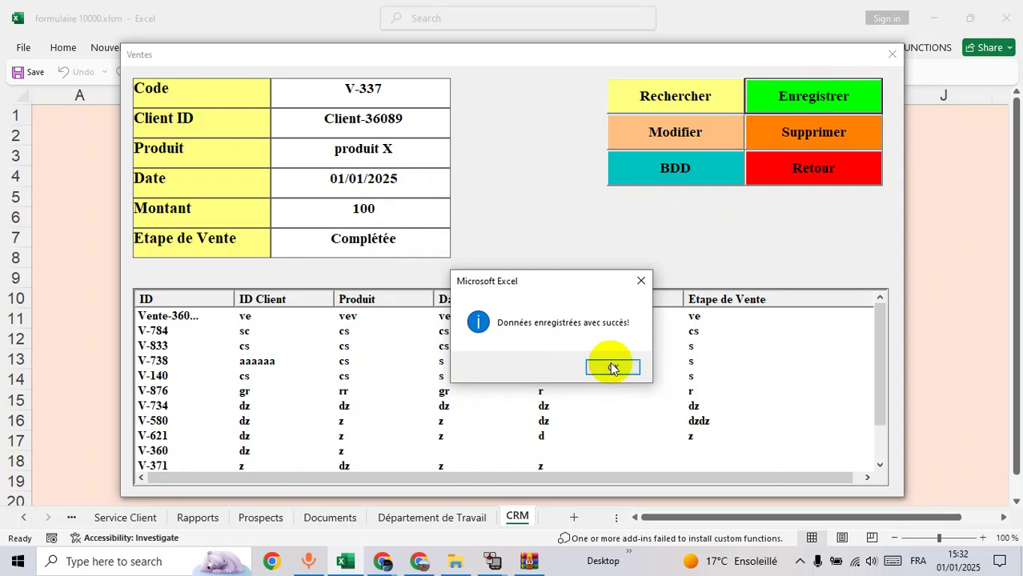
pyautogui.click(613, 367)
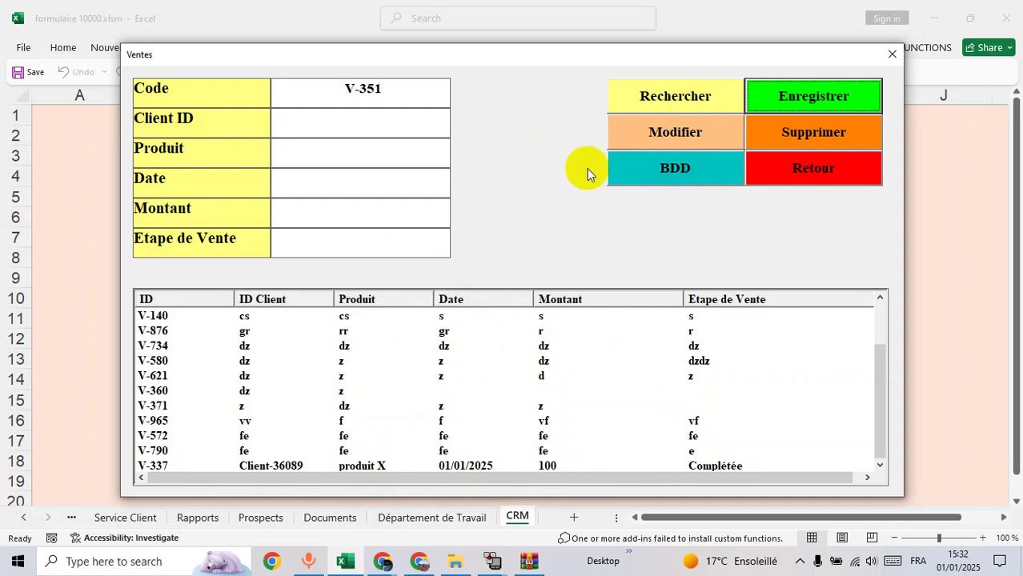
pyautogui.click(677, 173)
pyautogui.click(773, 138)
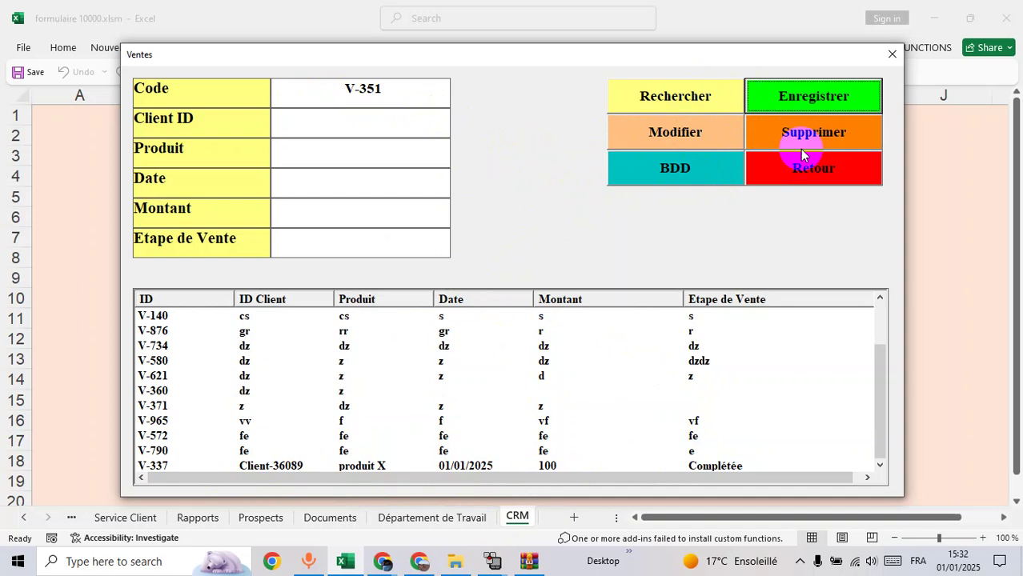
# - Look up the just-saved sale by its code, delete it and confirm the removal
pyautogui.click(695, 107)
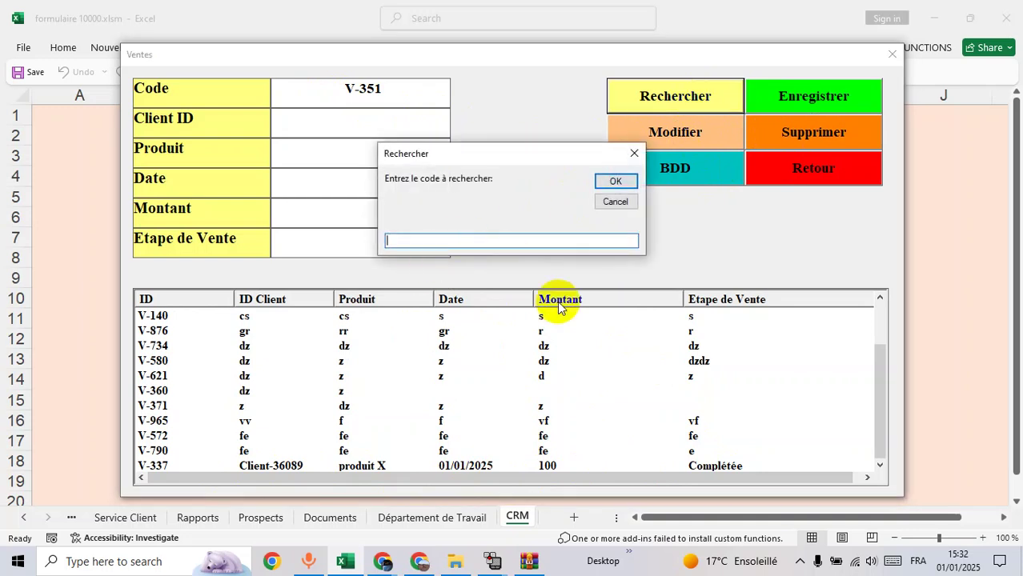
pyautogui.write('v')
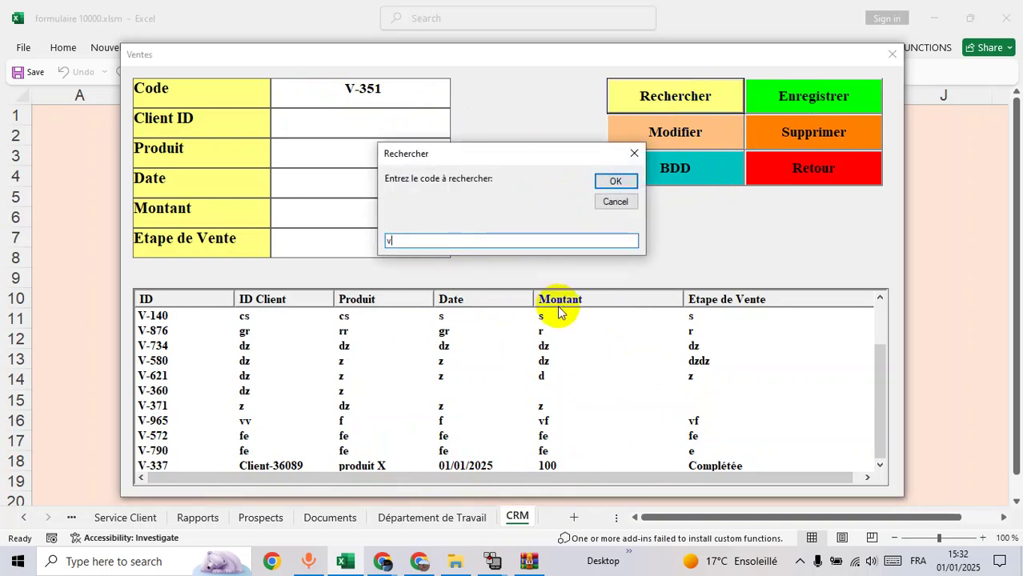
pyautogui.write('-337')
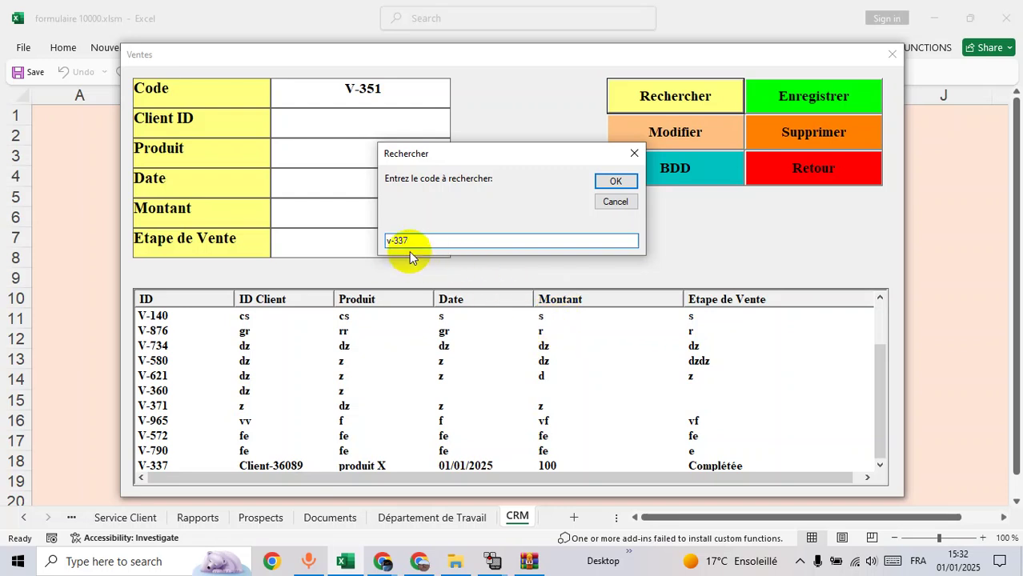
pyautogui.click(613, 182)
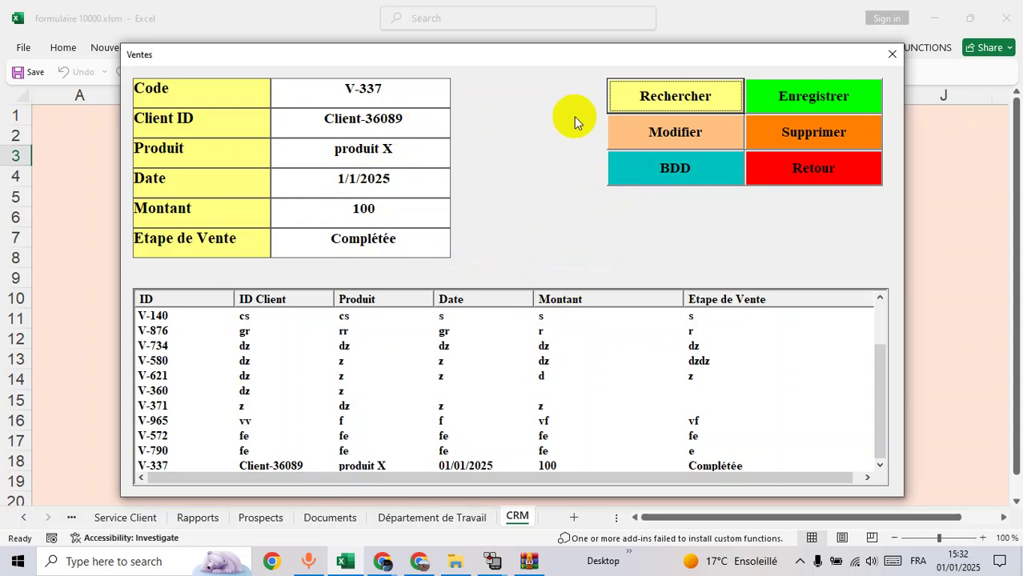
pyautogui.click(807, 139)
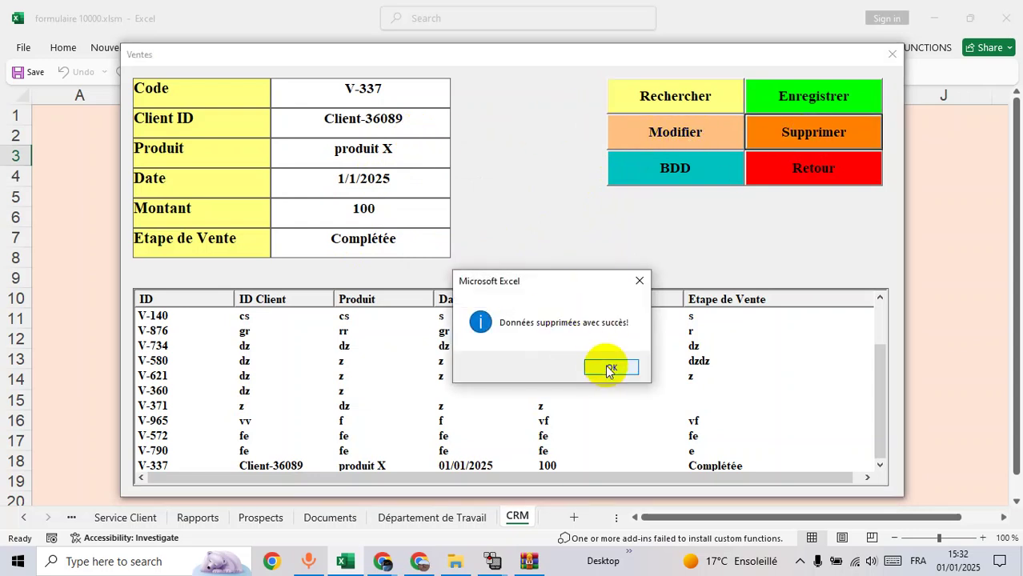
pyautogui.click(607, 368)
pyautogui.scroll(-1, 593, 301)
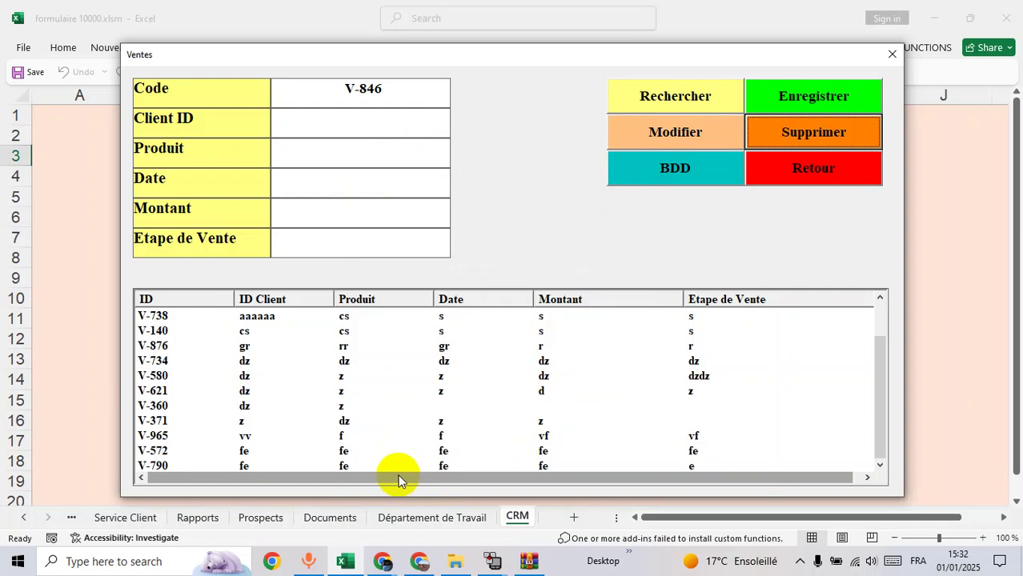
# - Move the Ventes form aside and close it with Retour
pyautogui.scroll(1, 544, 424)
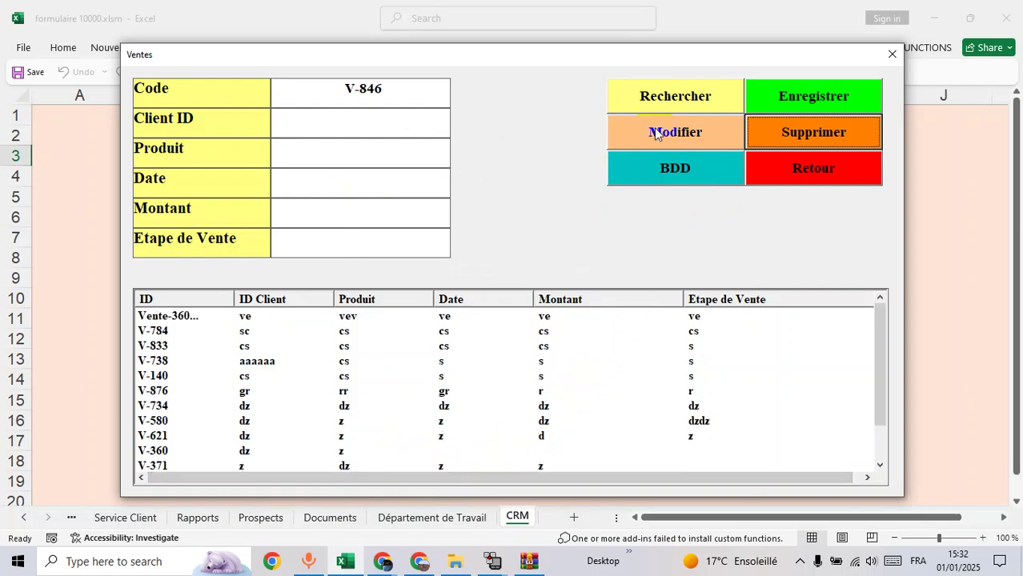
pyautogui.moveTo(670, 58)
pyautogui.mouseDown()
pyautogui.moveTo(708, 94)
pyautogui.moveTo(708, 46)
pyautogui.mouseUp()
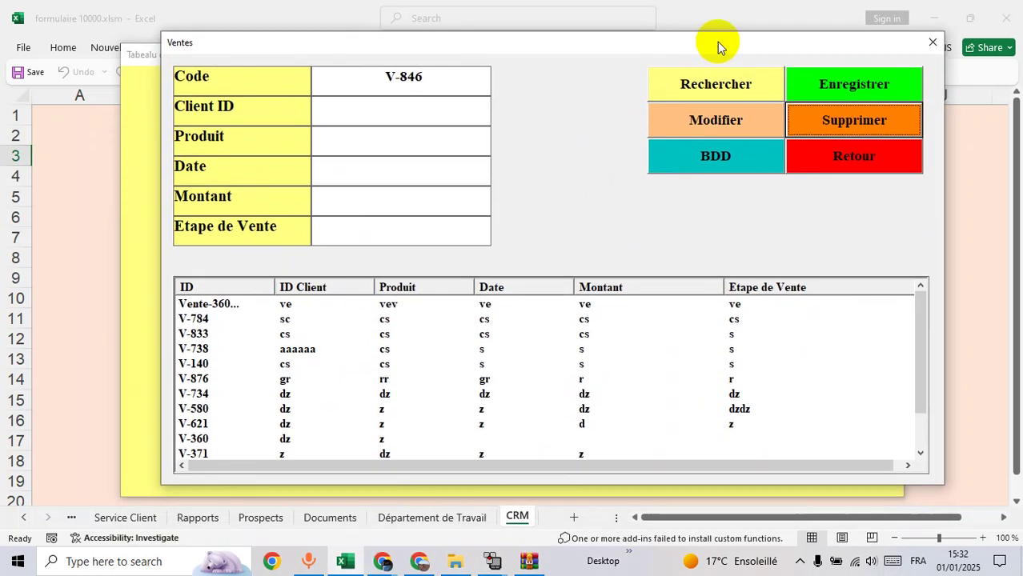
pyautogui.click(880, 161)
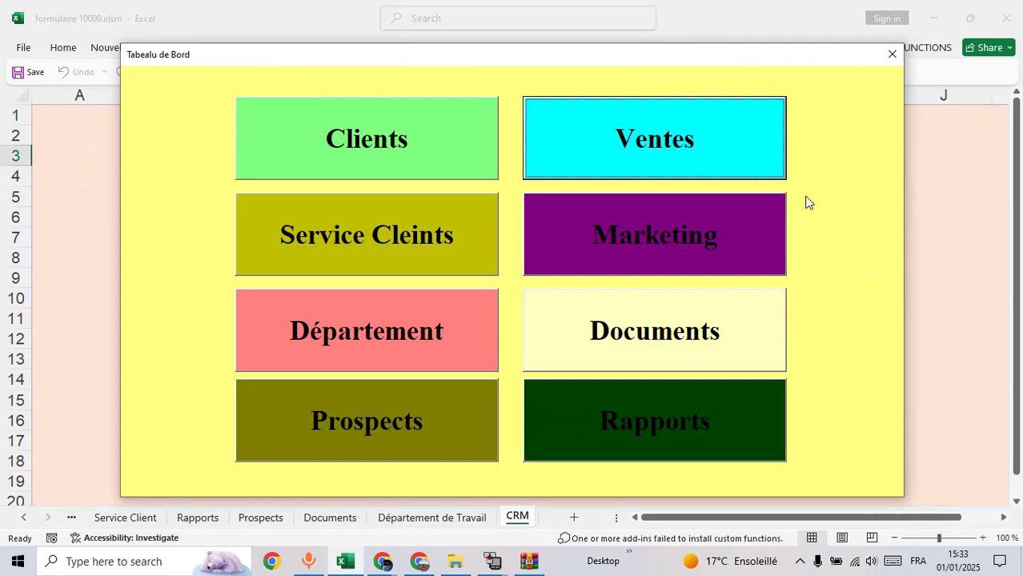
pyautogui.click(695, 230)
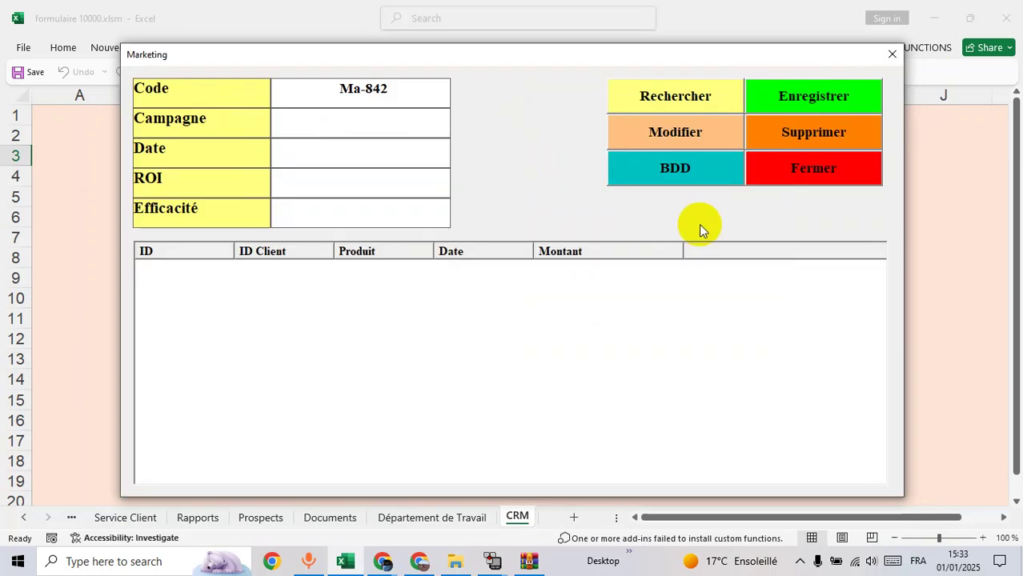
pyautogui.click(894, 61)
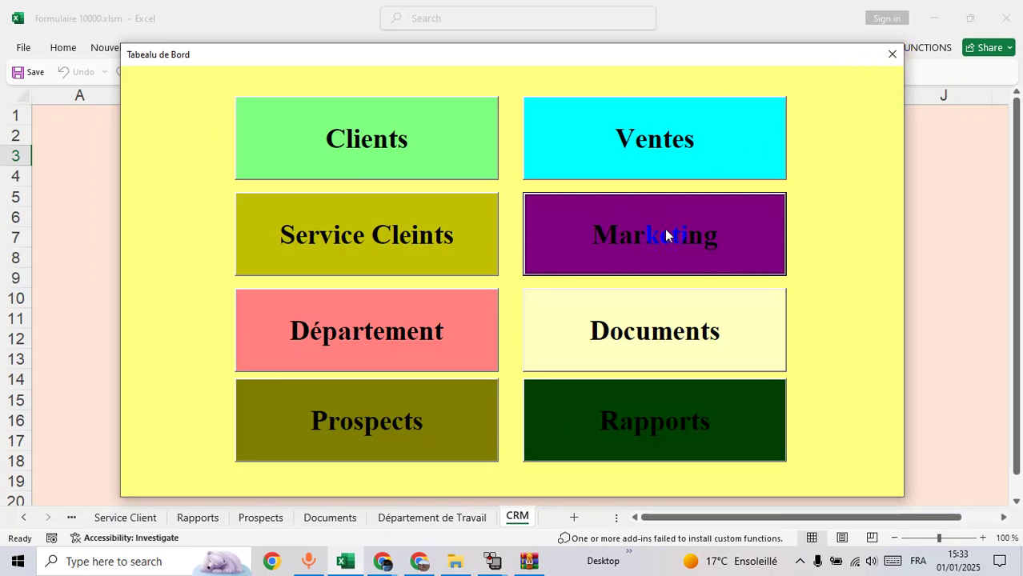